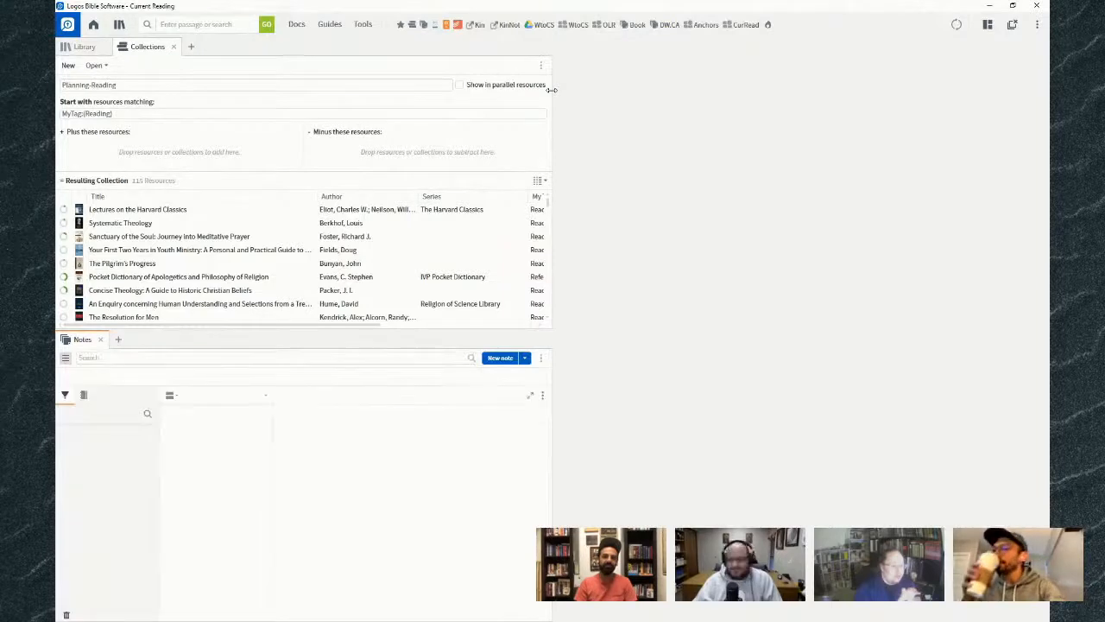
# - Review the list of saved layouts and the resources in the Planning-Reading collection
pyautogui.click(987, 24)
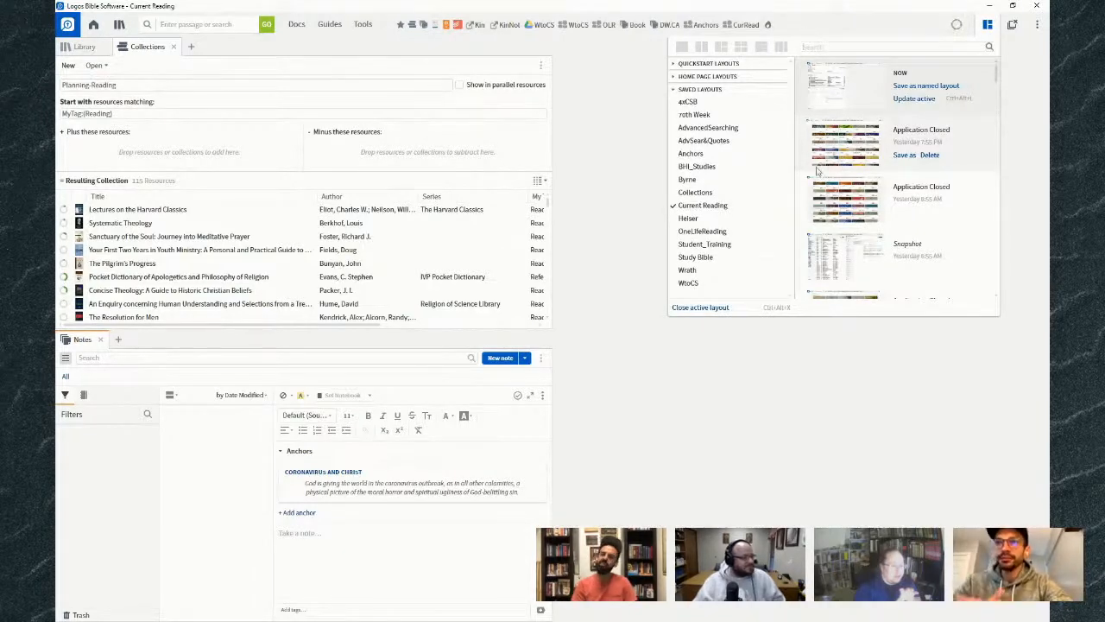
pyautogui.click(599, 202)
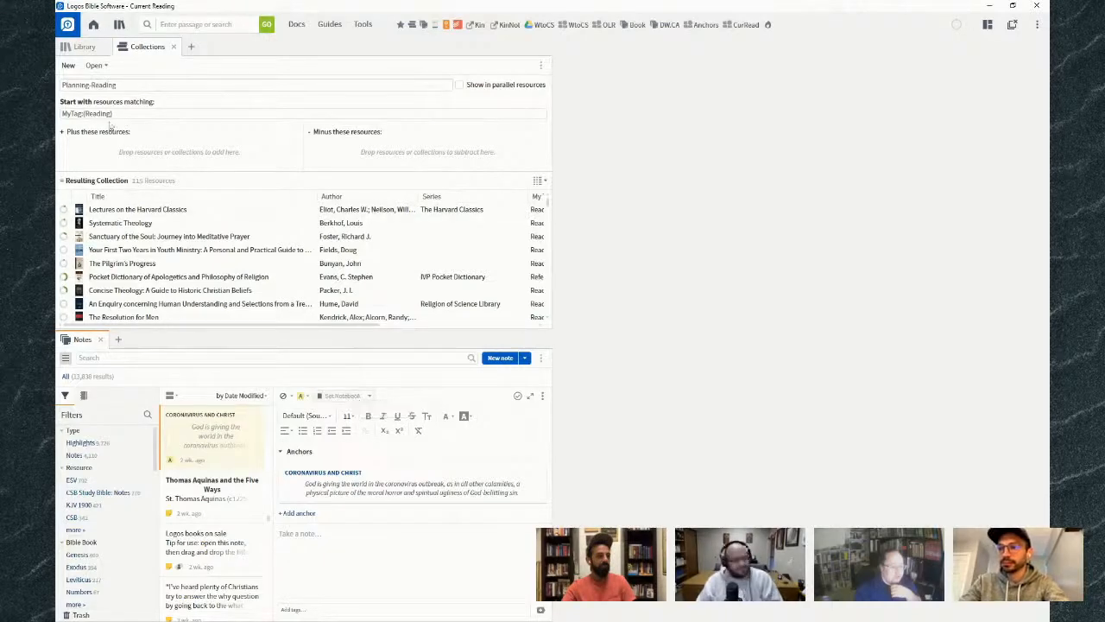
pyautogui.moveTo(129, 236); pyautogui.dragTo(127, 240)
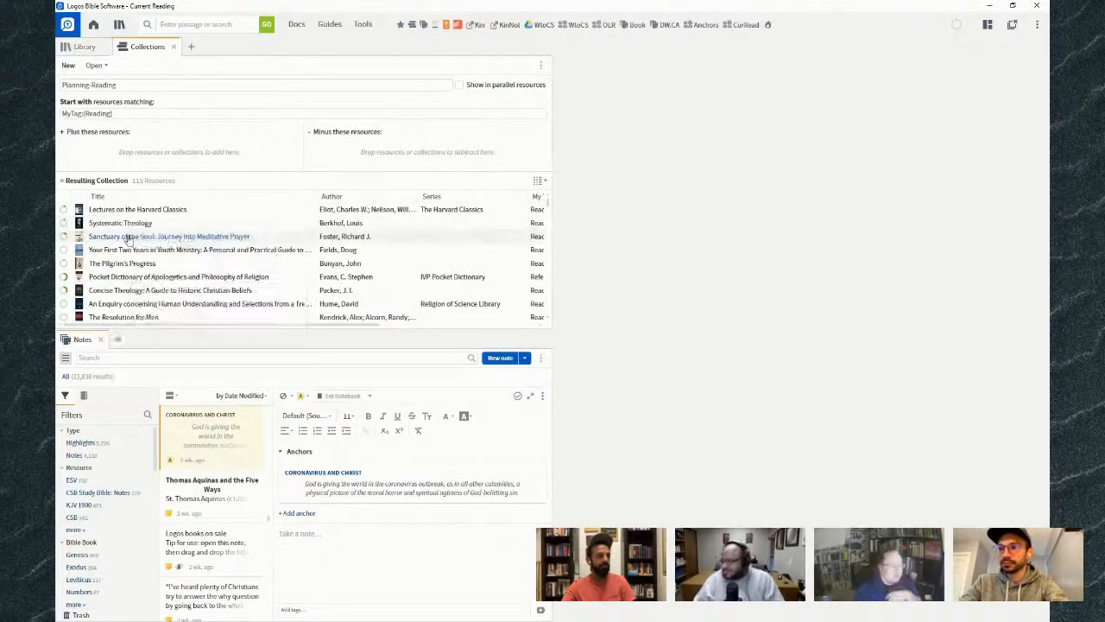
pyautogui.moveTo(128, 236)
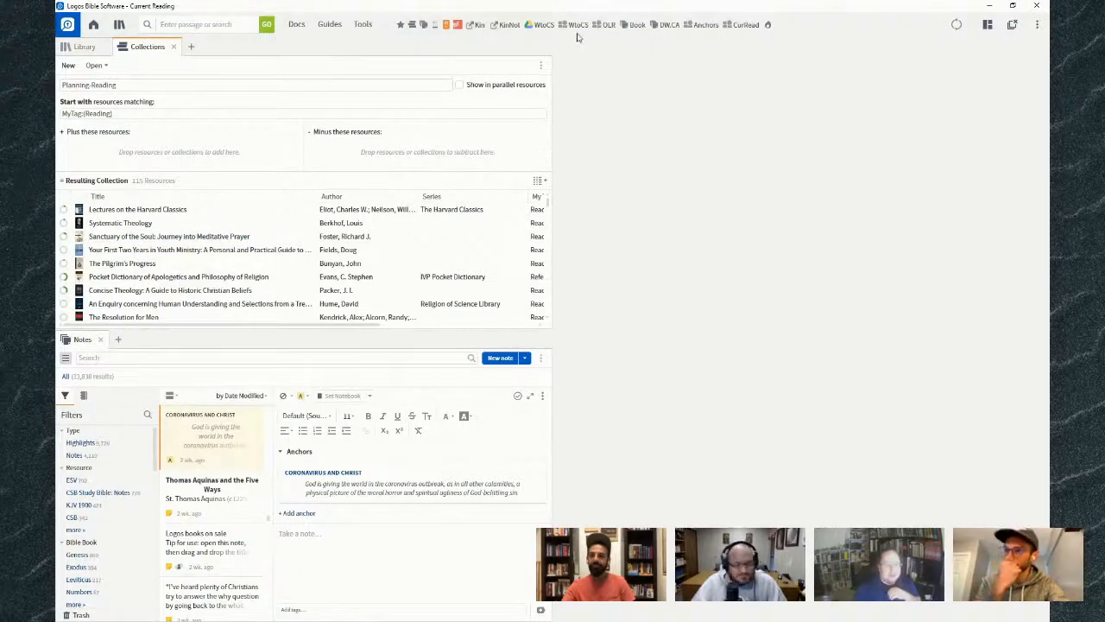
pyautogui.moveTo(573, 33)
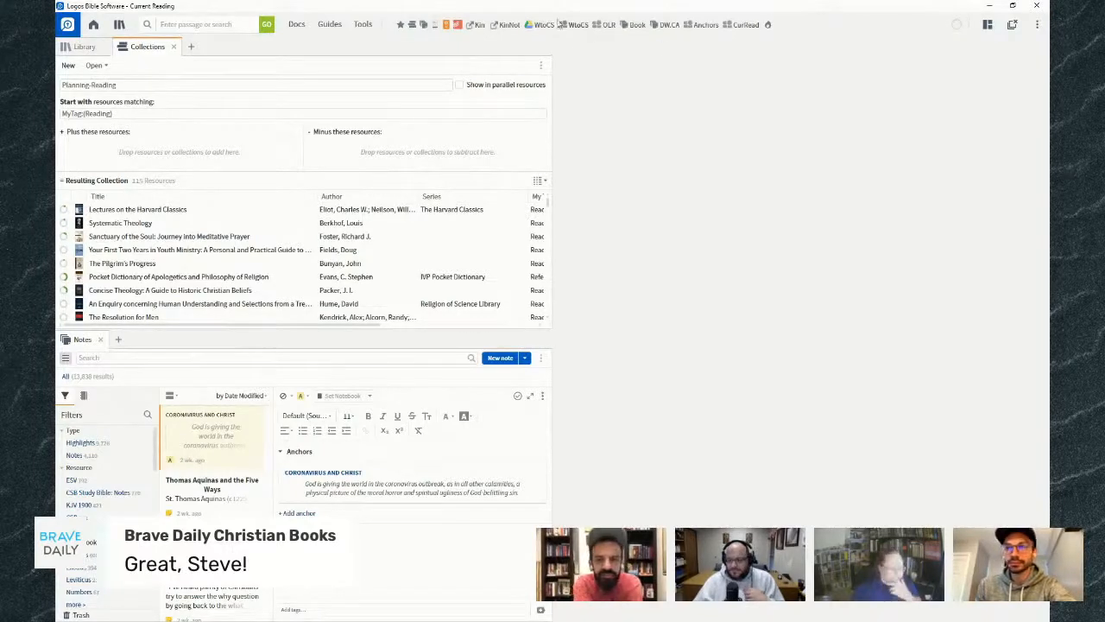
pyautogui.click(989, 27)
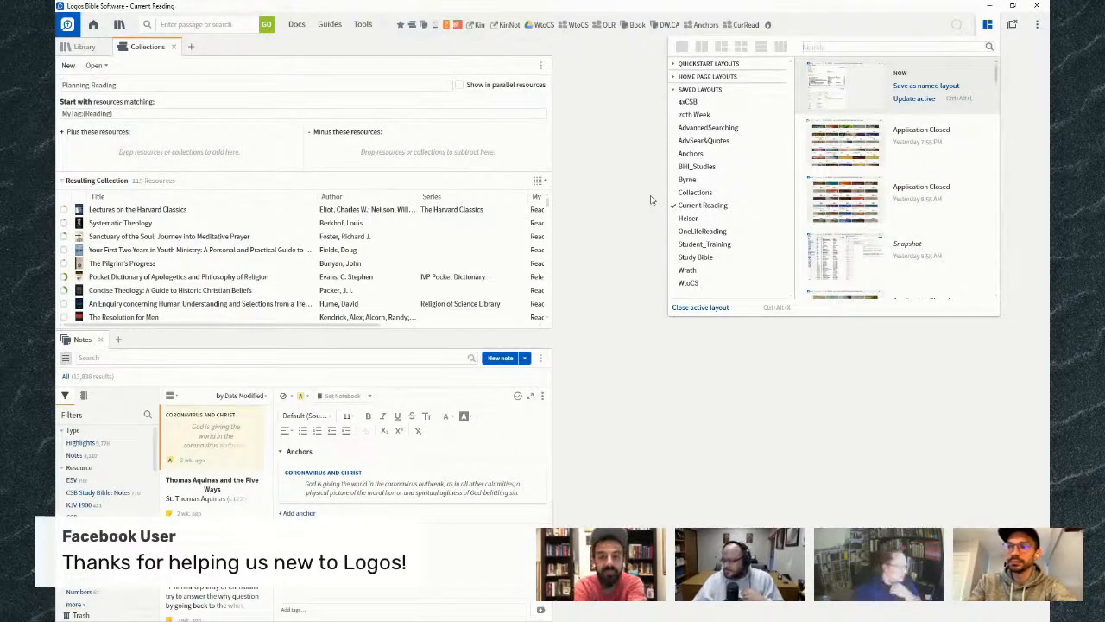
pyautogui.click(651, 407)
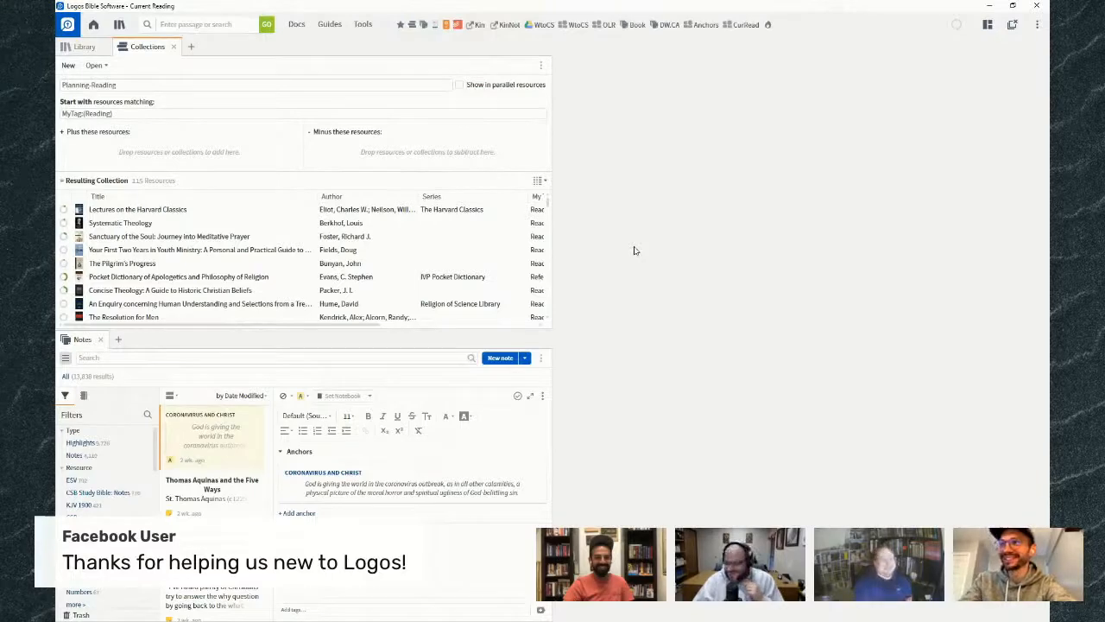
pyautogui.click(1015, 26)
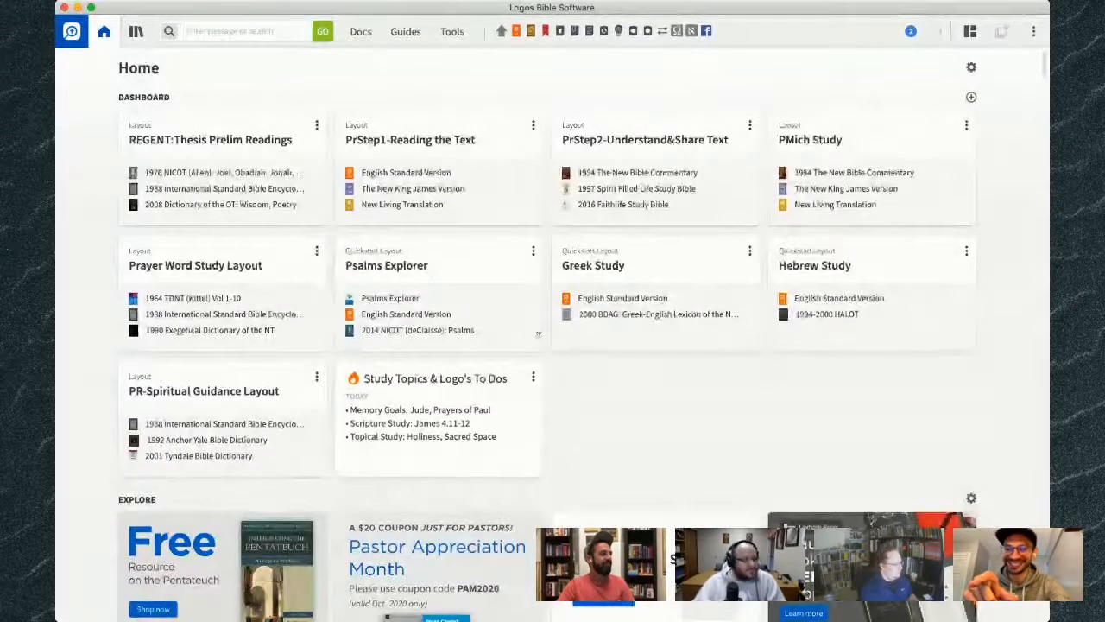
# - Look over the home page's layout cards and open a new Passage Guide
pyautogui.scroll(-3, 538, 333)
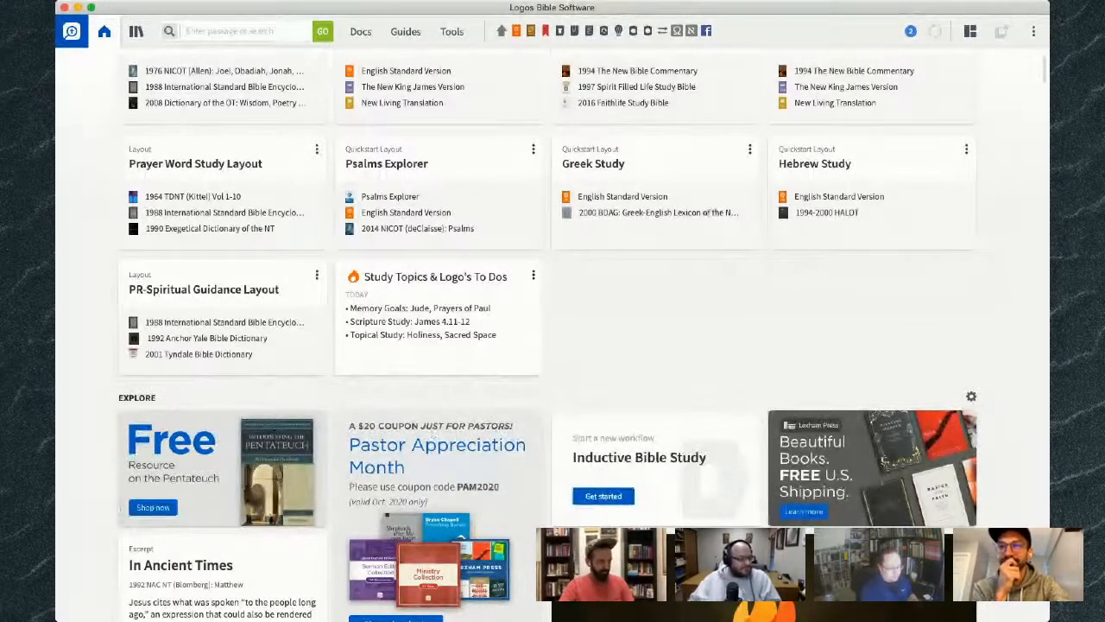
pyautogui.scroll(1, 552, 328)
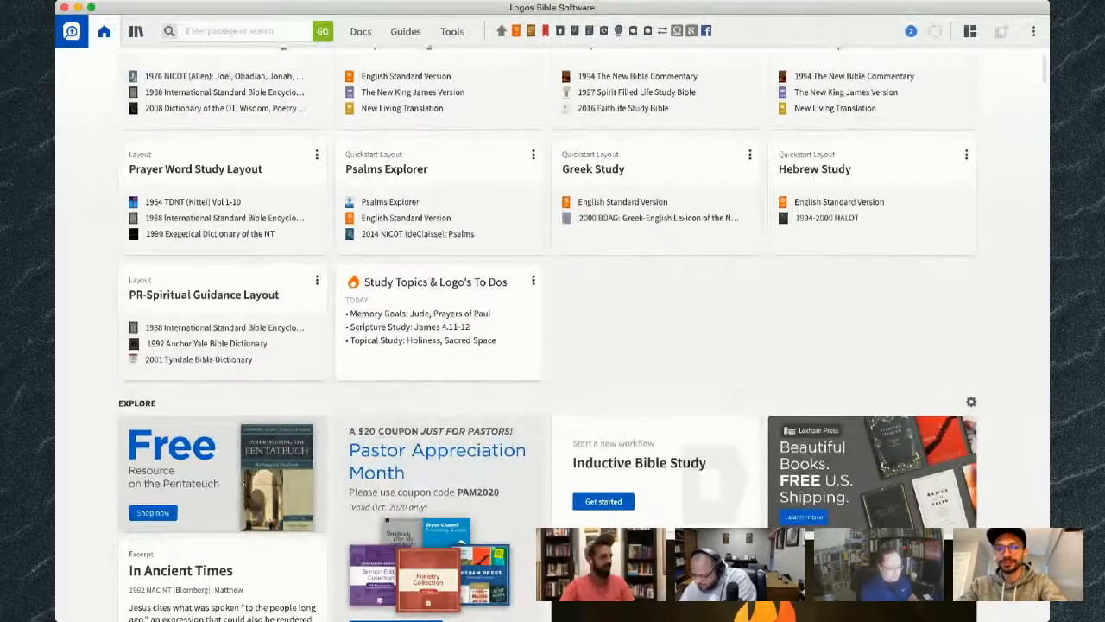
pyautogui.scroll(3, 552, 328)
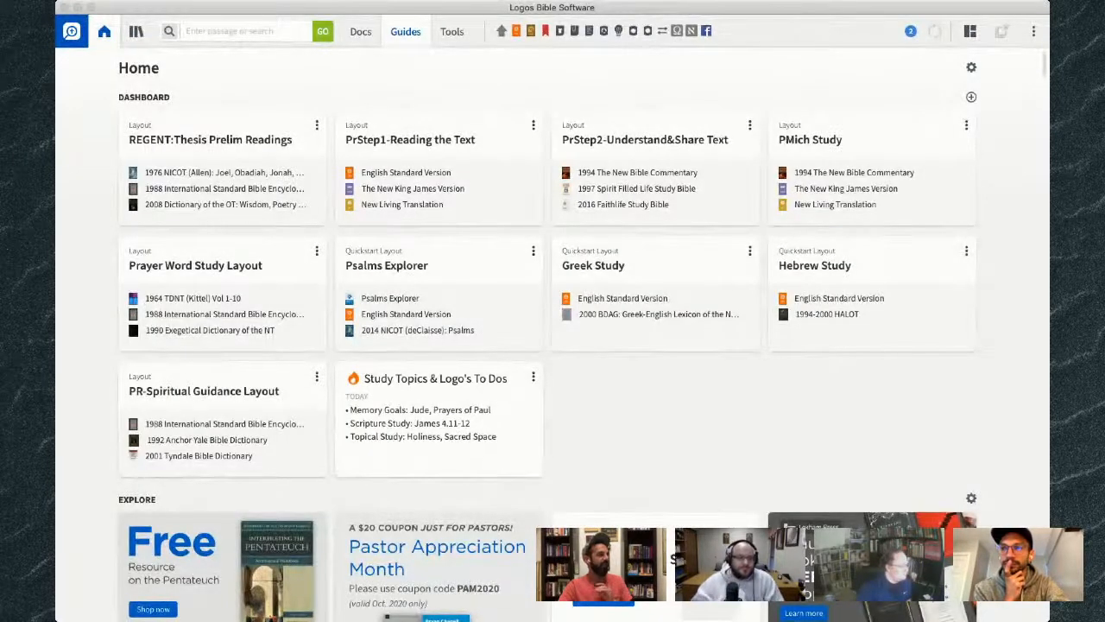
pyautogui.click(410, 101)
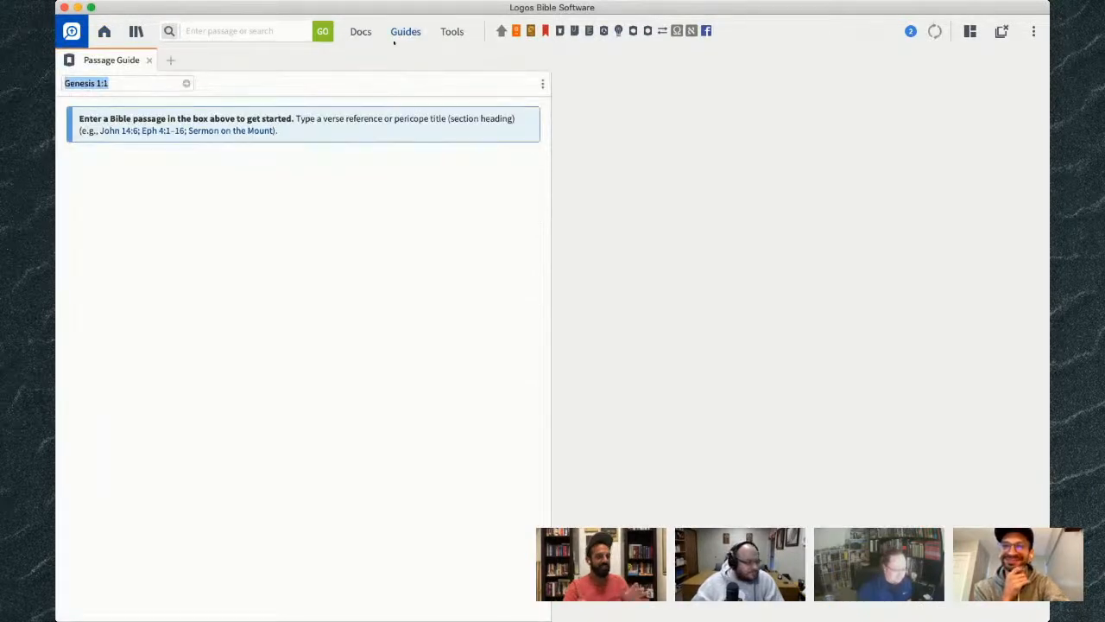
pyautogui.click(158, 180)
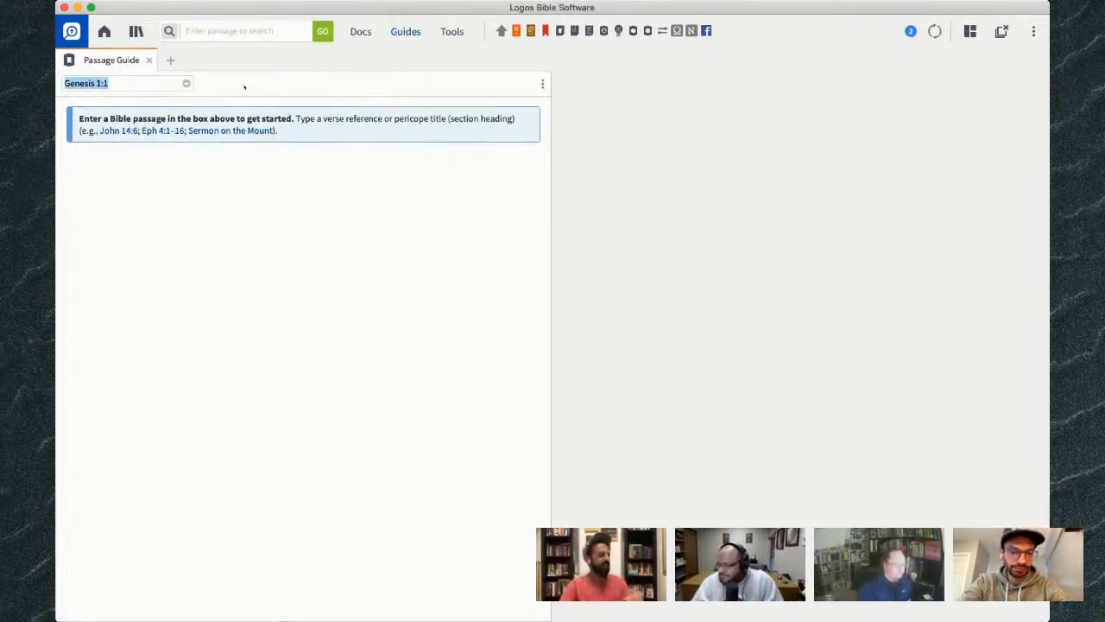
# - Open the Biblical Person Study workflow and start it for Melchizedek
pyautogui.click(401, 32)
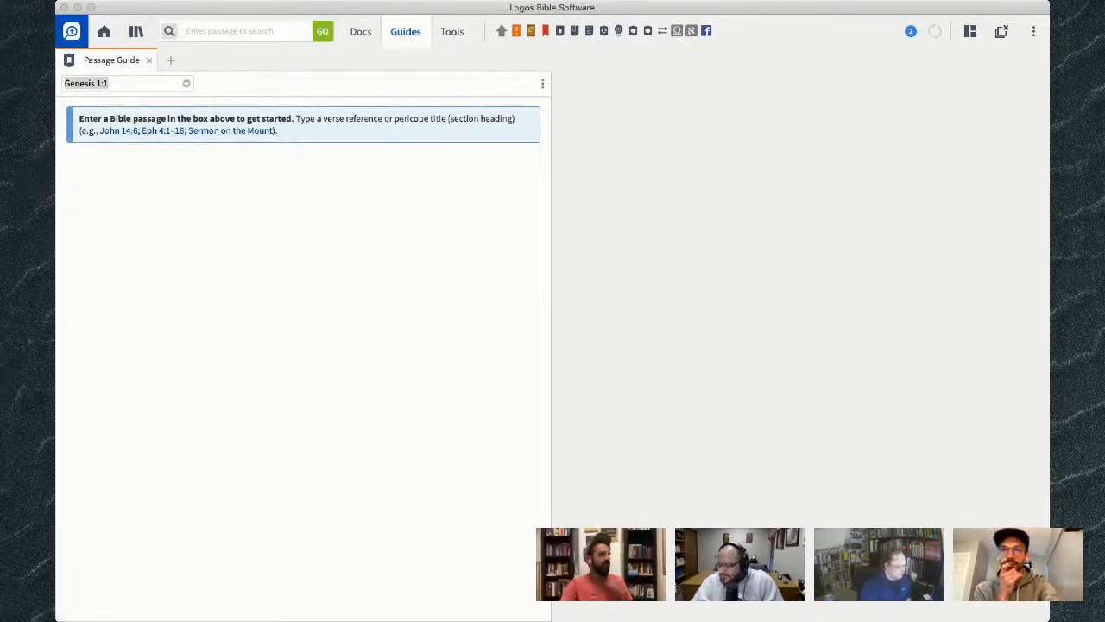
pyautogui.click(654, 173)
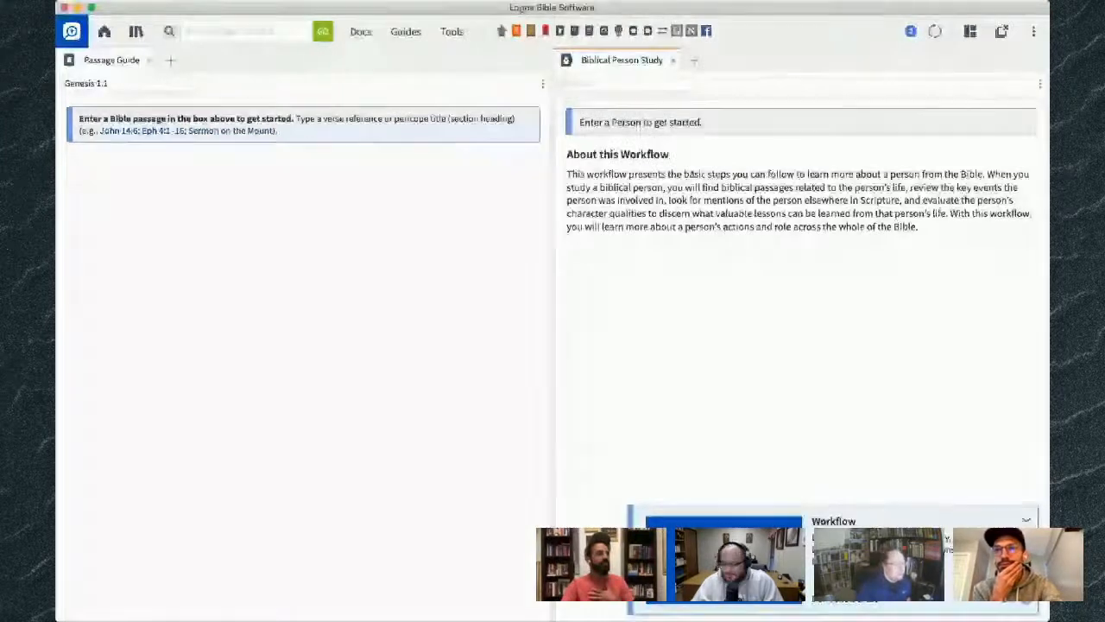
pyautogui.click(632, 84)
pyautogui.write('mel')
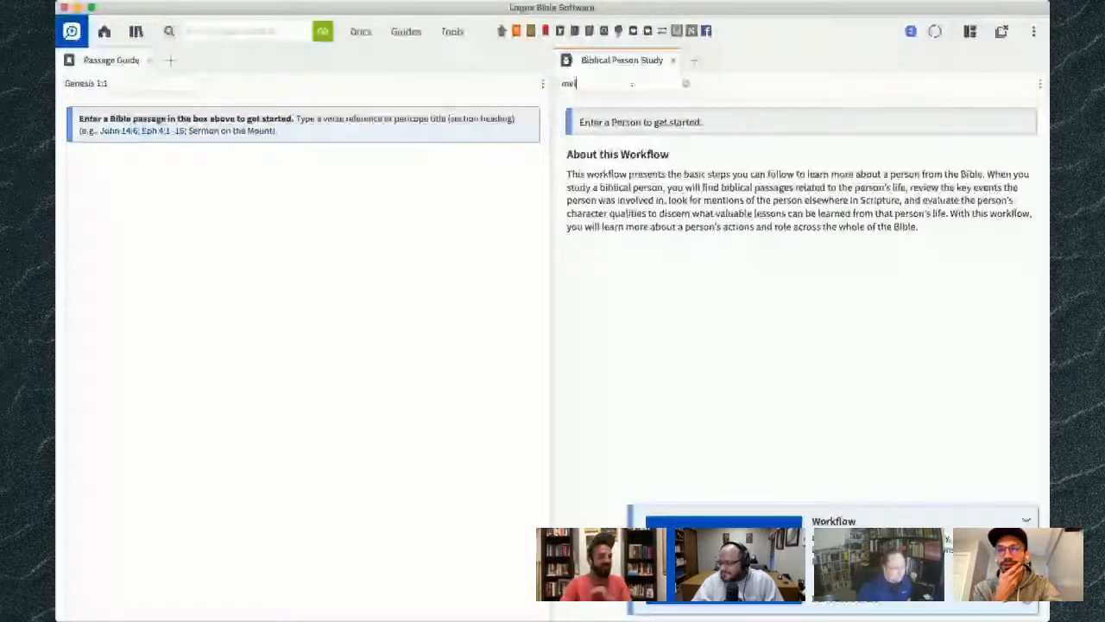
pyautogui.press('Return')
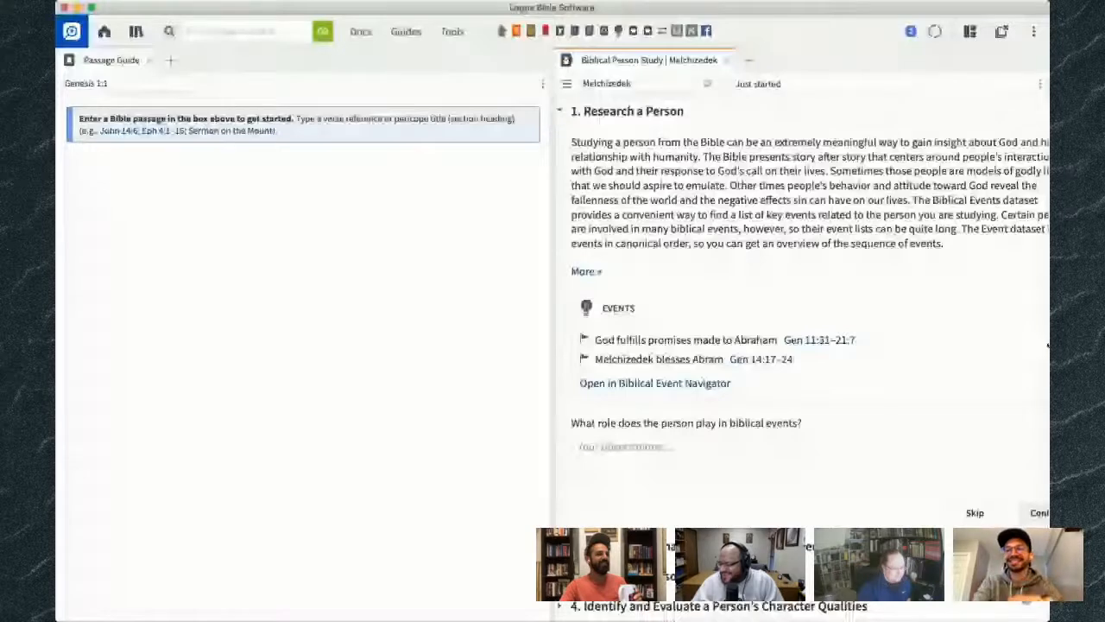
# - Widen the program window and expand the workflow's second section, Research Original Language Words Related to the Person
pyautogui.moveTo(1048, 345); pyautogui.dragTo(1097, 345)
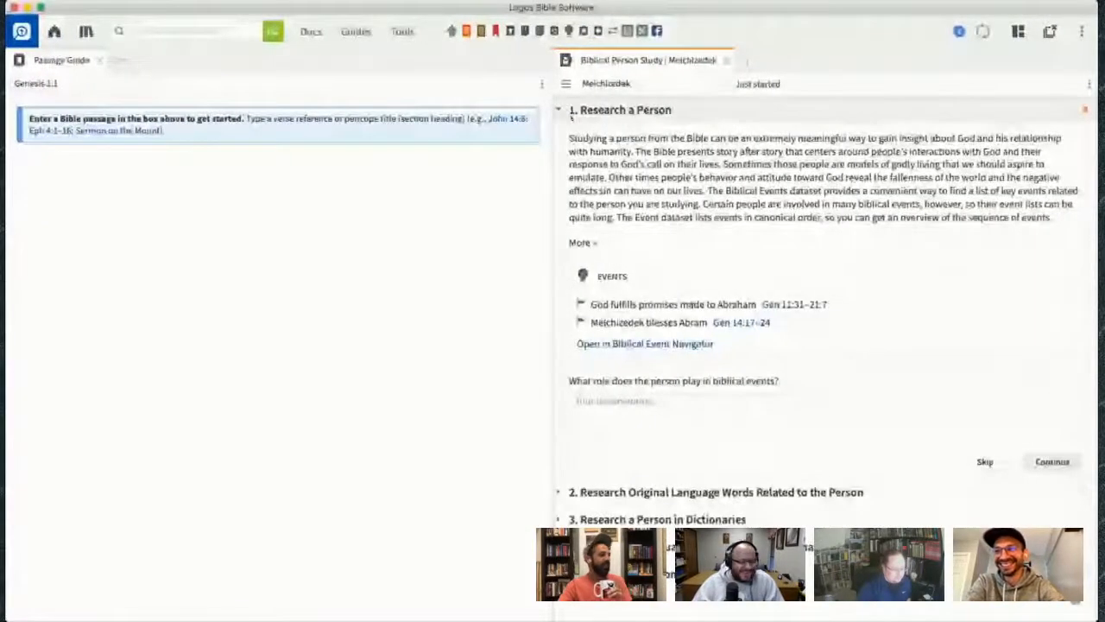
pyautogui.click(573, 110)
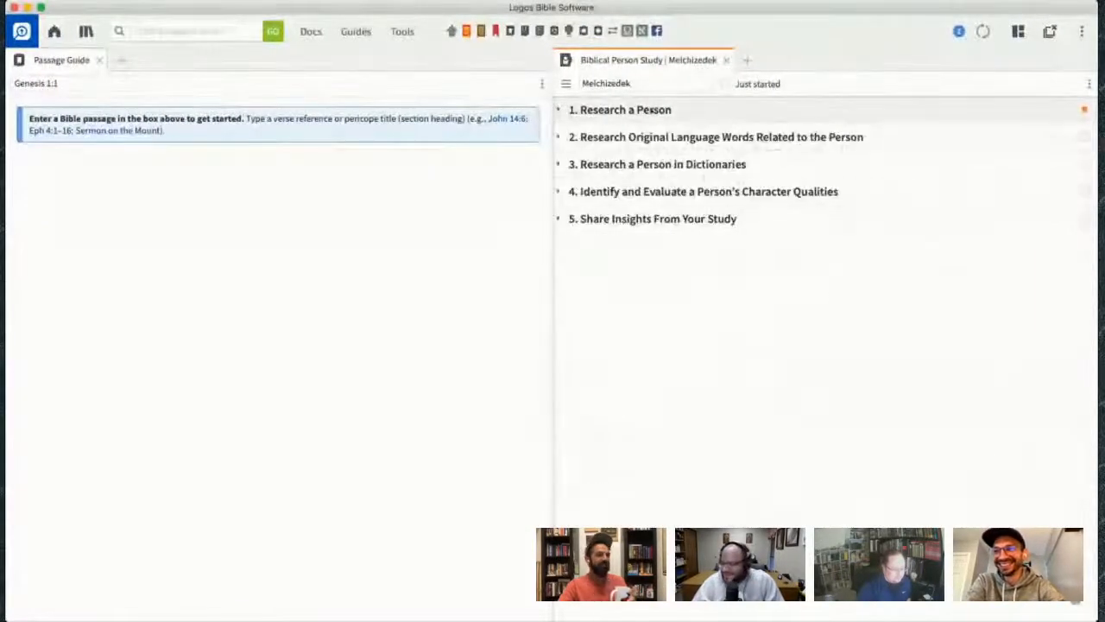
pyautogui.click(651, 111)
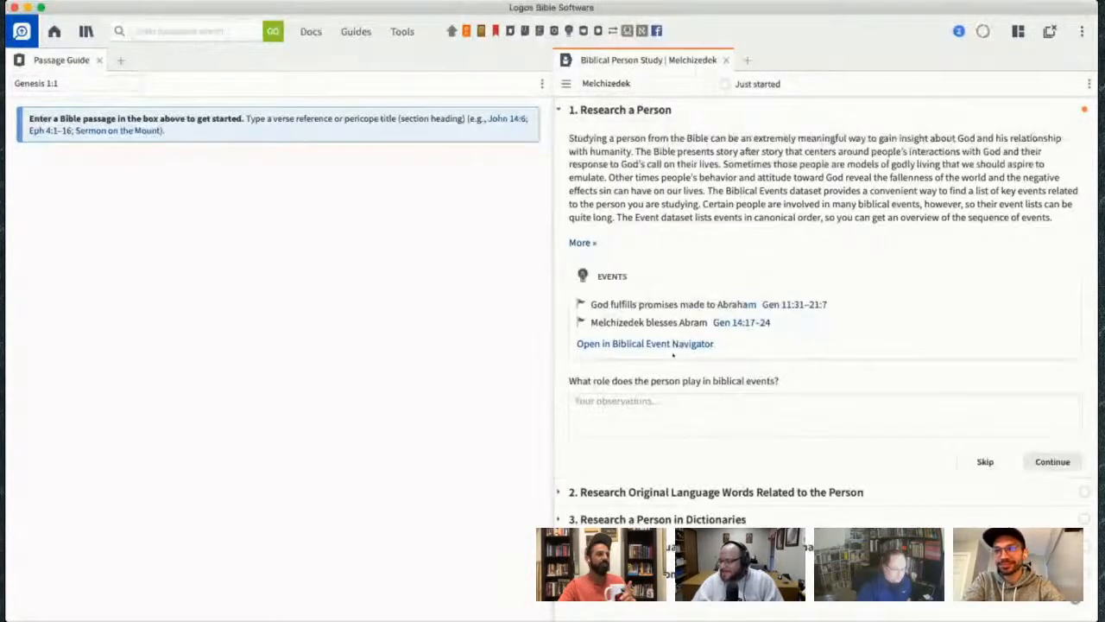
pyautogui.click(639, 491)
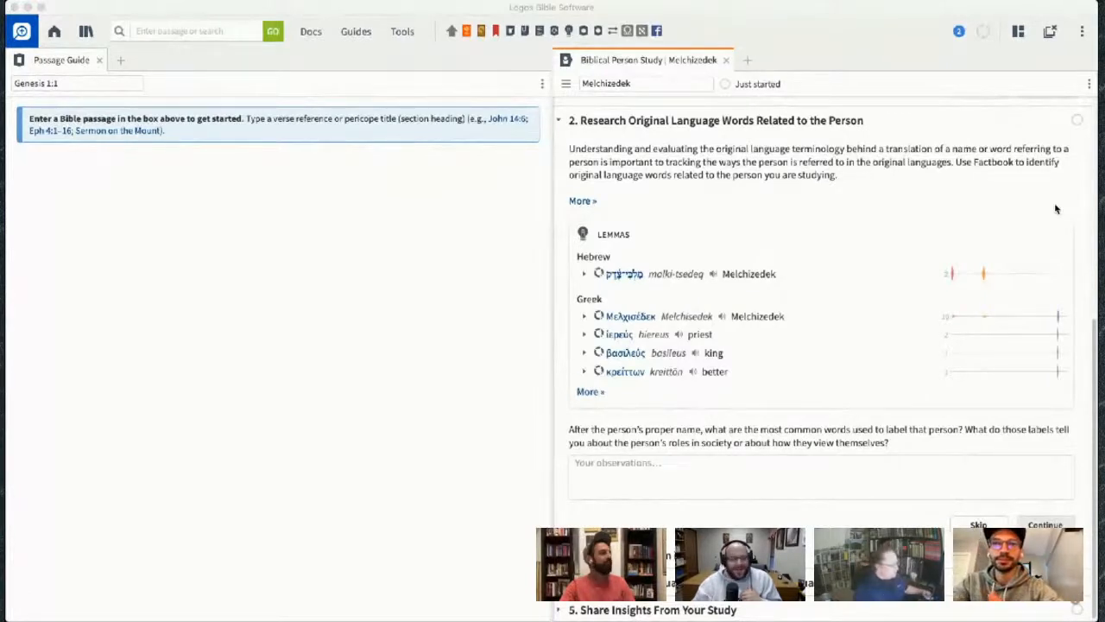
pyautogui.click(82, 85)
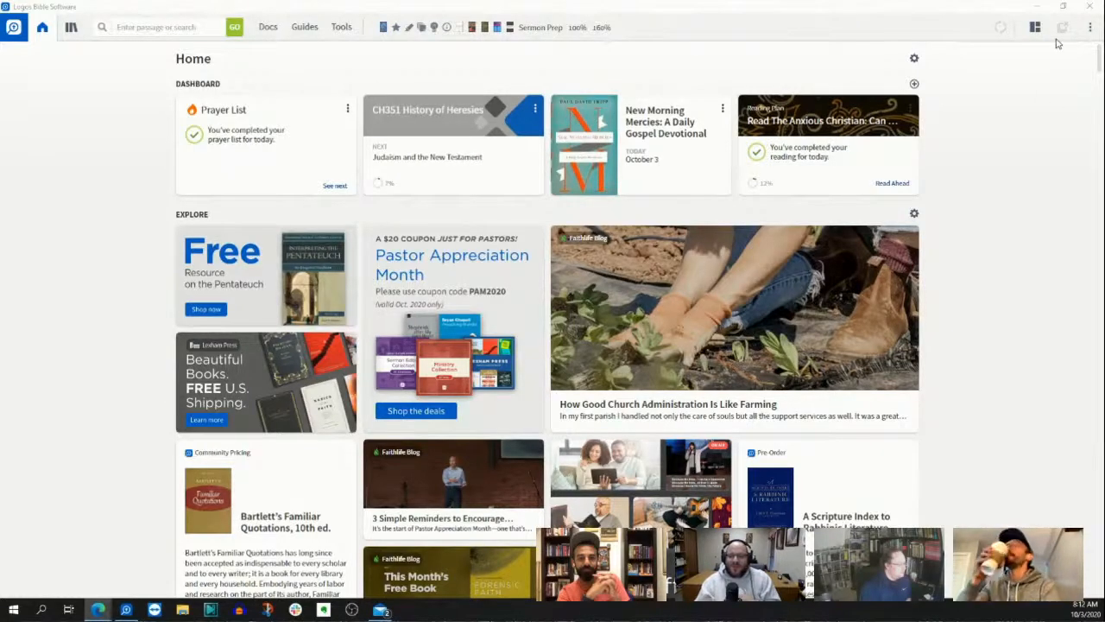
# - Leave the home page and open Program Settings
pyautogui.click(43, 29)
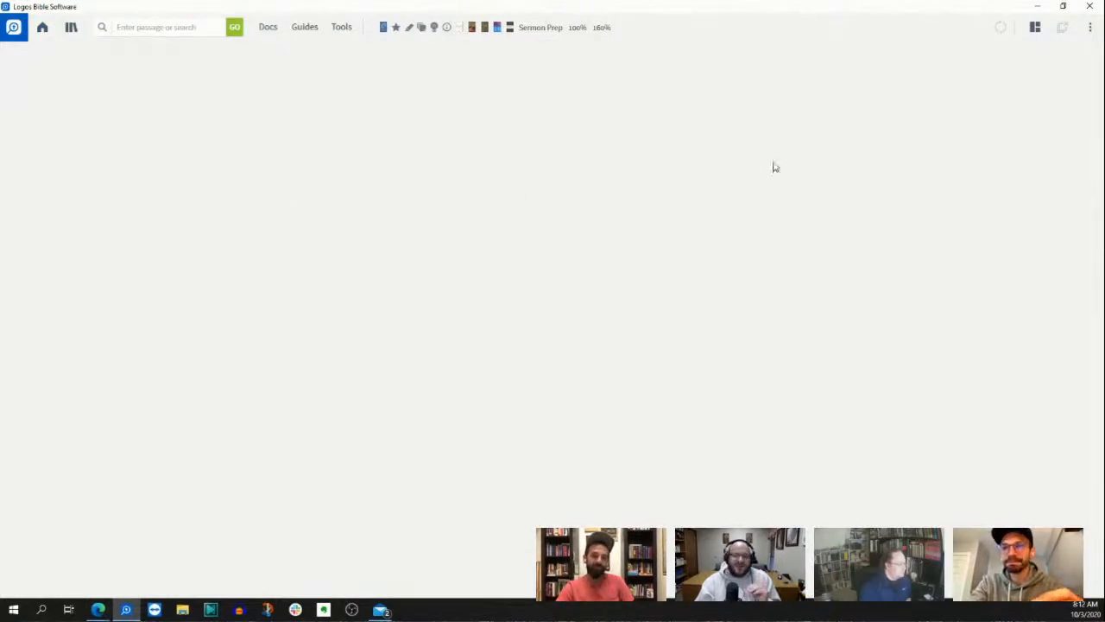
pyautogui.click(1089, 28)
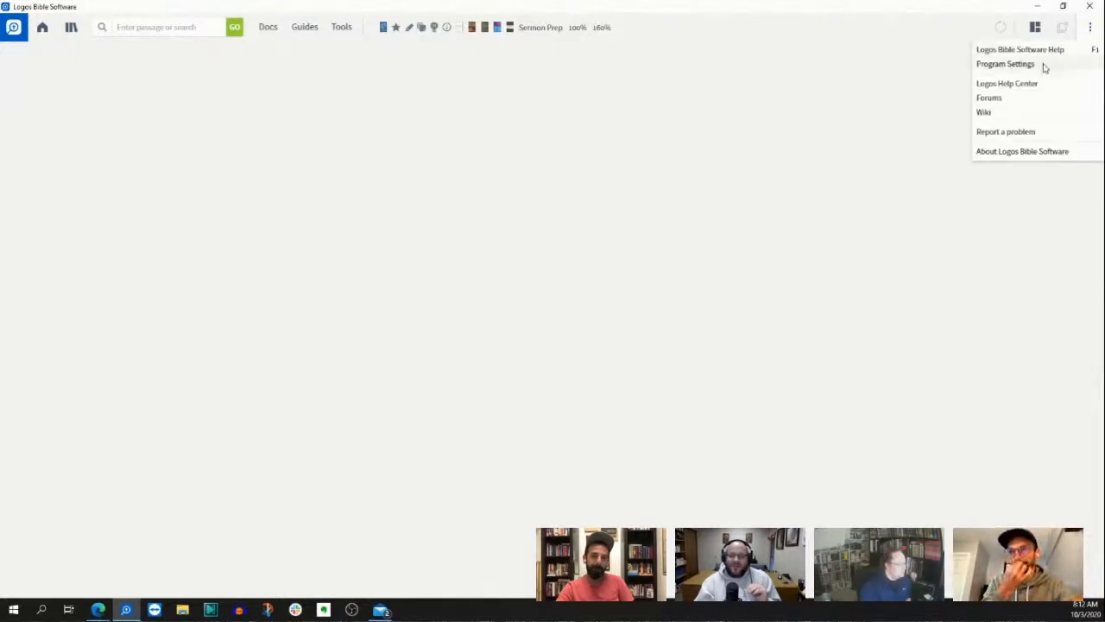
pyautogui.click(1044, 66)
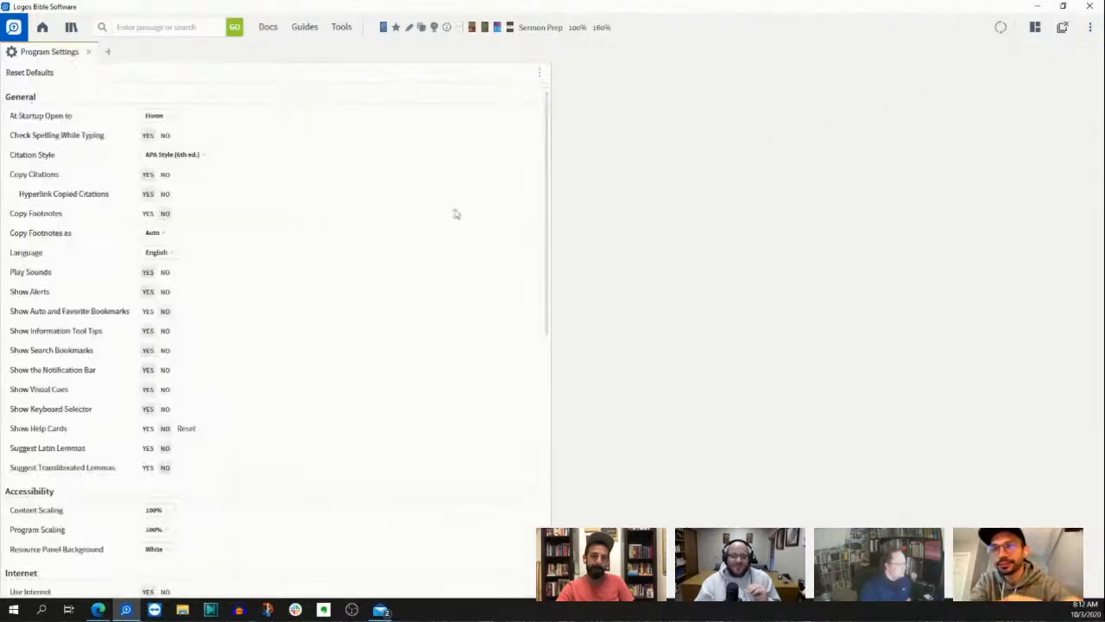
# - View the available choices for At Startup Open to, leave the setting as it is, and close Program Settings
pyautogui.scroll(-1, 137, 190)
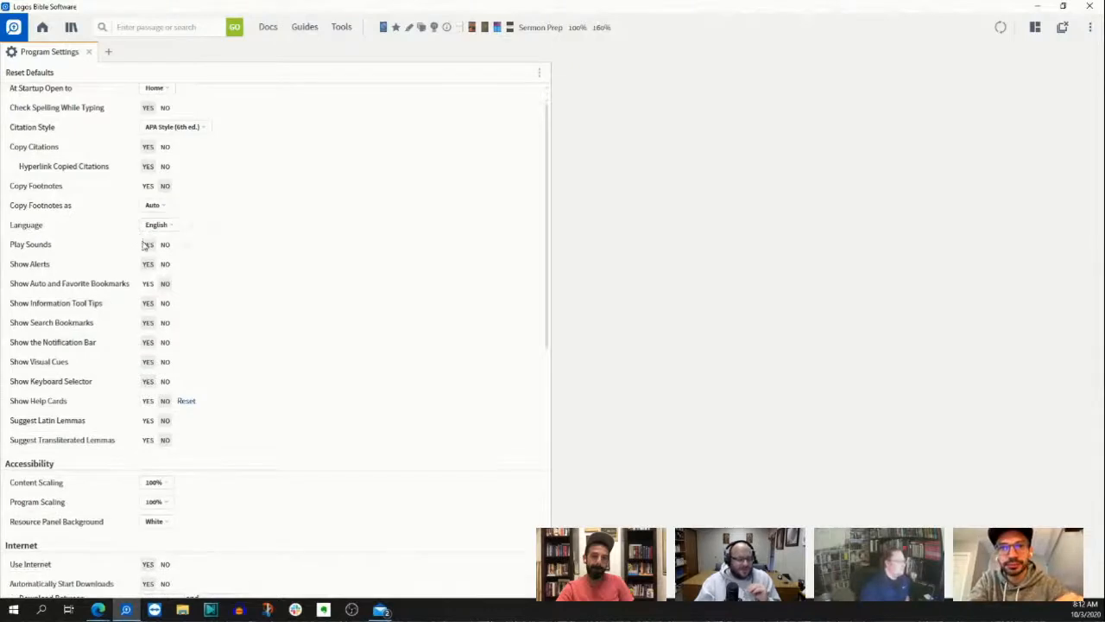
pyautogui.scroll(1, 201, 297)
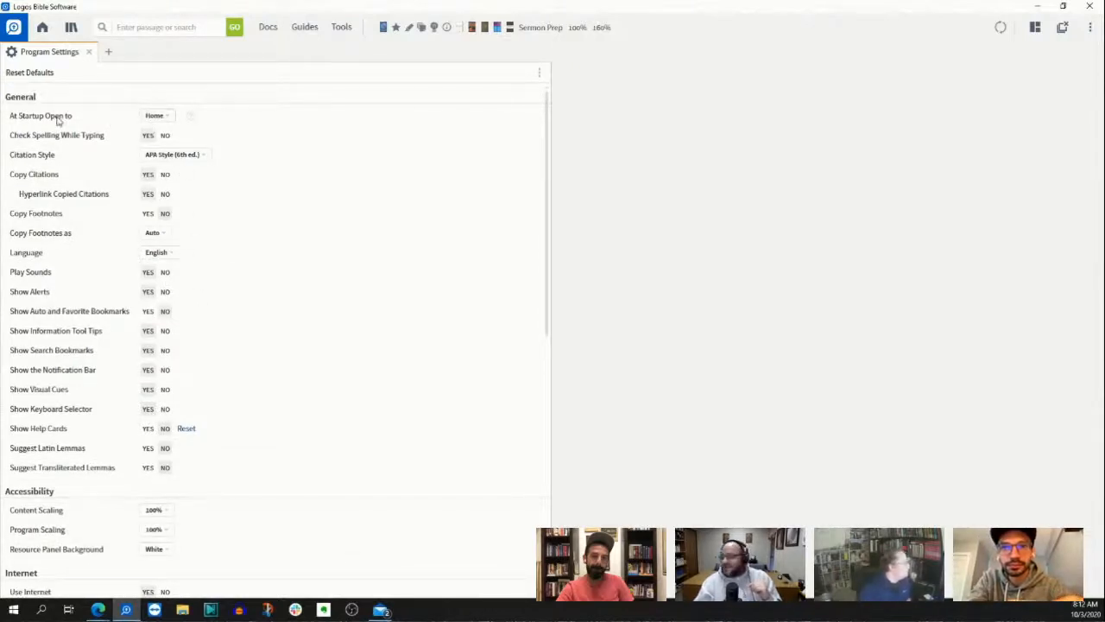
pyautogui.click(152, 117)
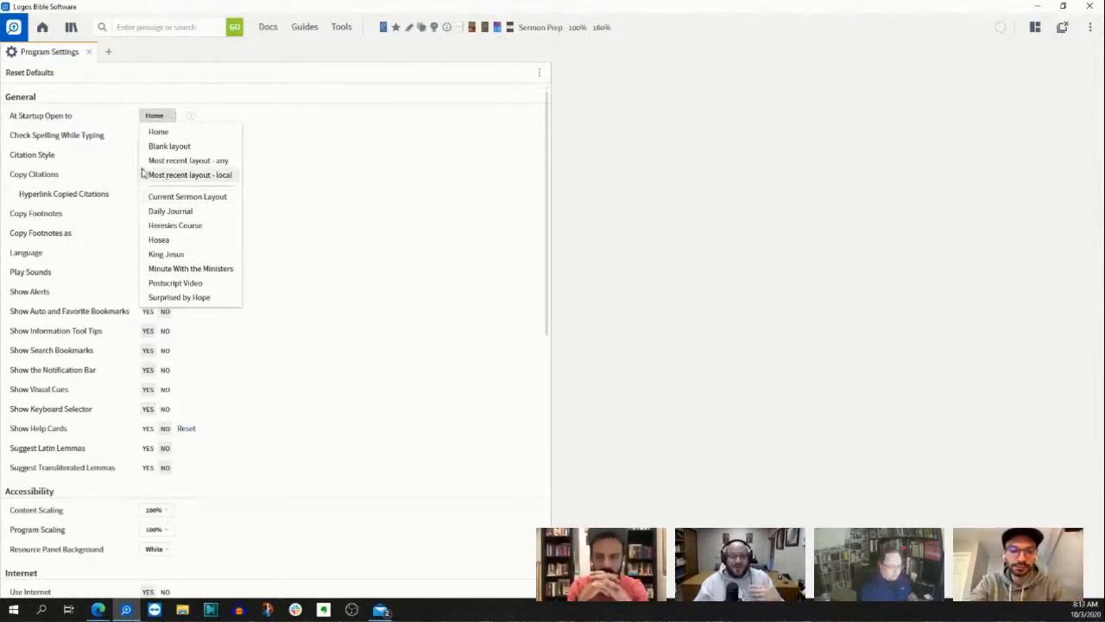
pyautogui.click(90, 55)
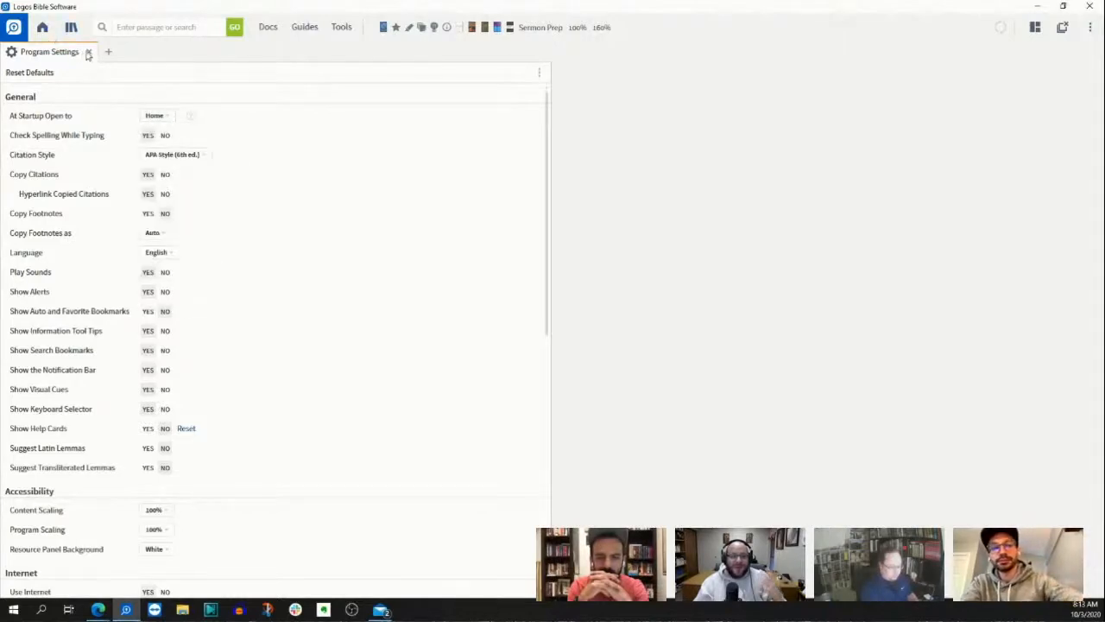
pyautogui.click(89, 52)
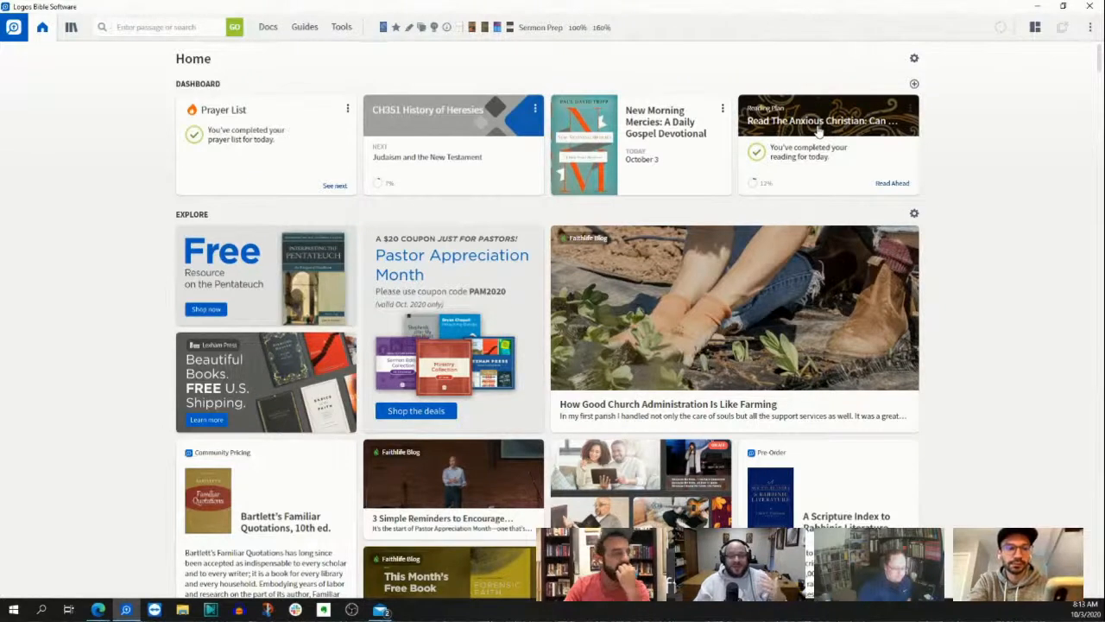
# - Start adding a Daily Devotional card to the home page dashboard
pyautogui.click(914, 84)
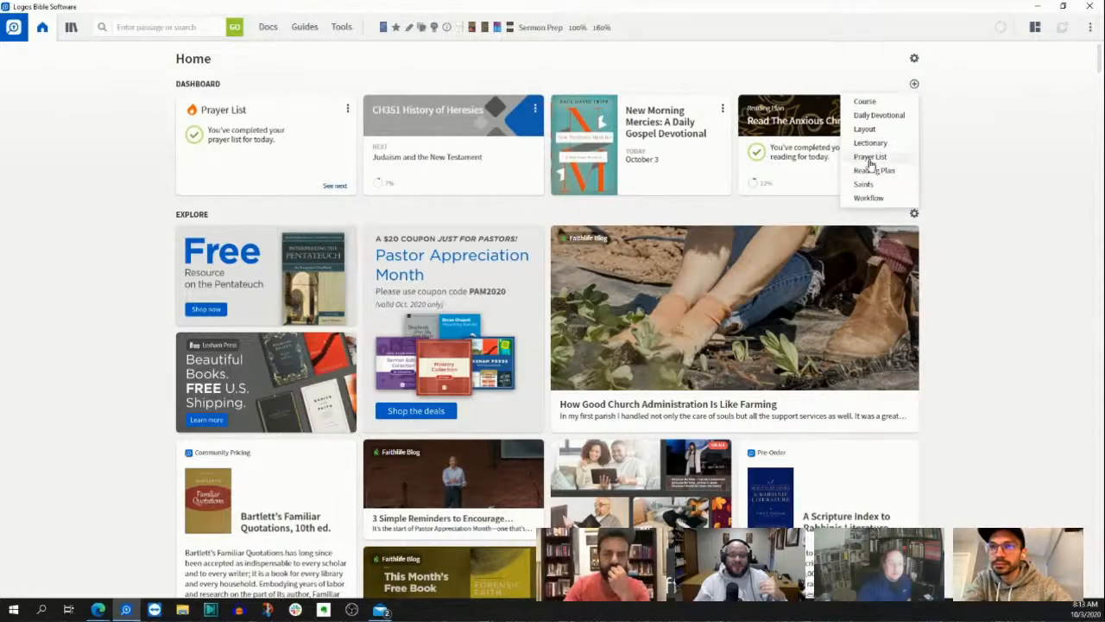
pyautogui.click(877, 117)
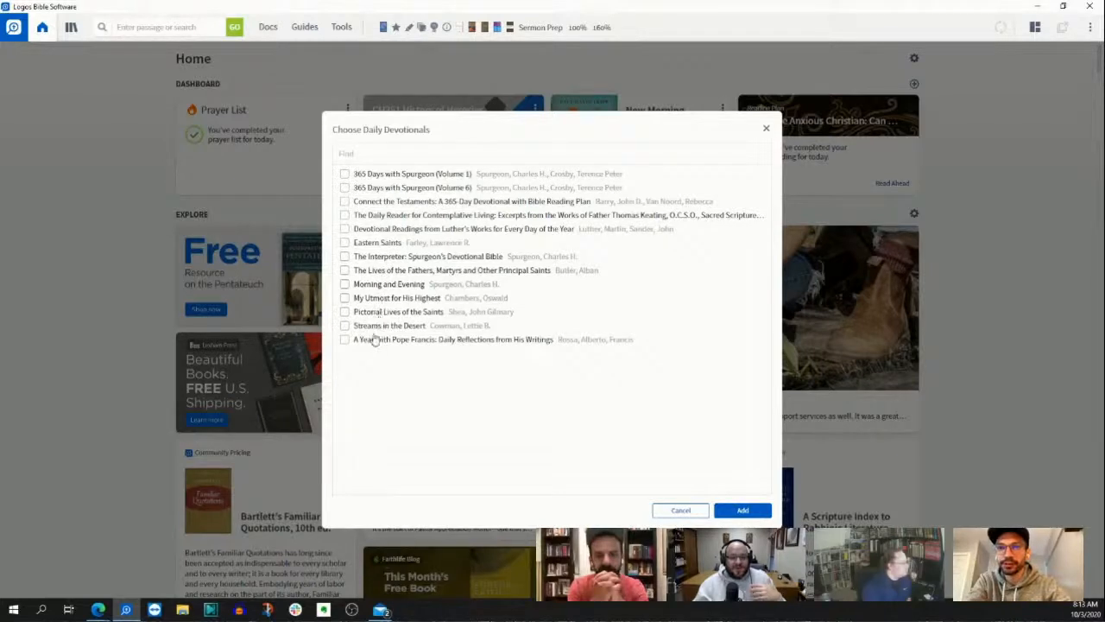
pyautogui.tripleClick(435, 139)
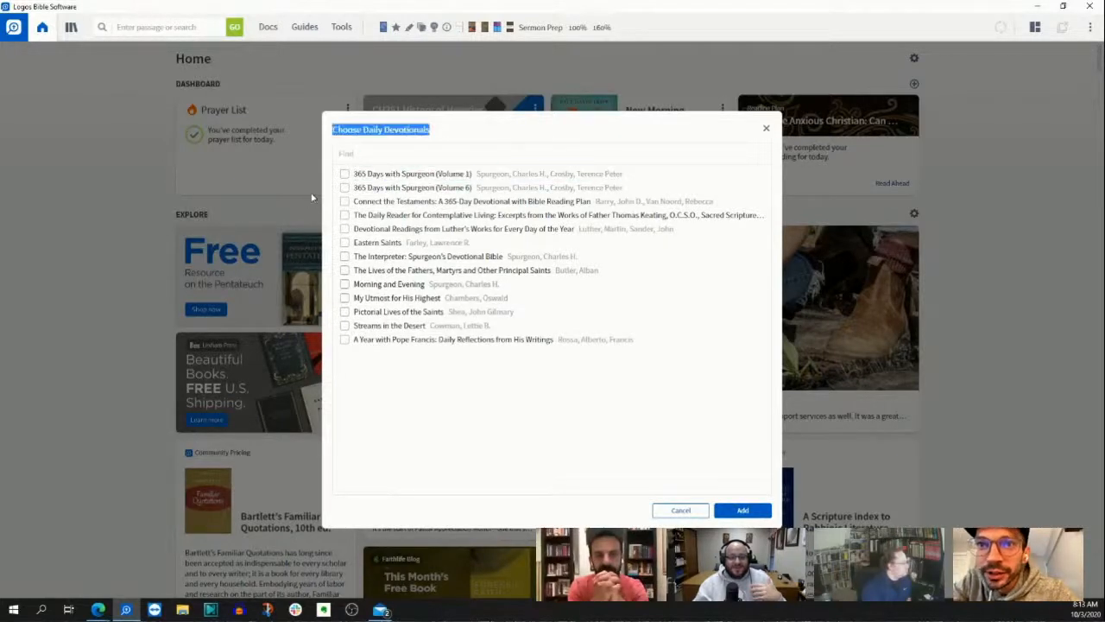
# - Search the available daily devotionals for "new morning" and clear the search
pyautogui.click(433, 153)
pyautogui.write('new morning')
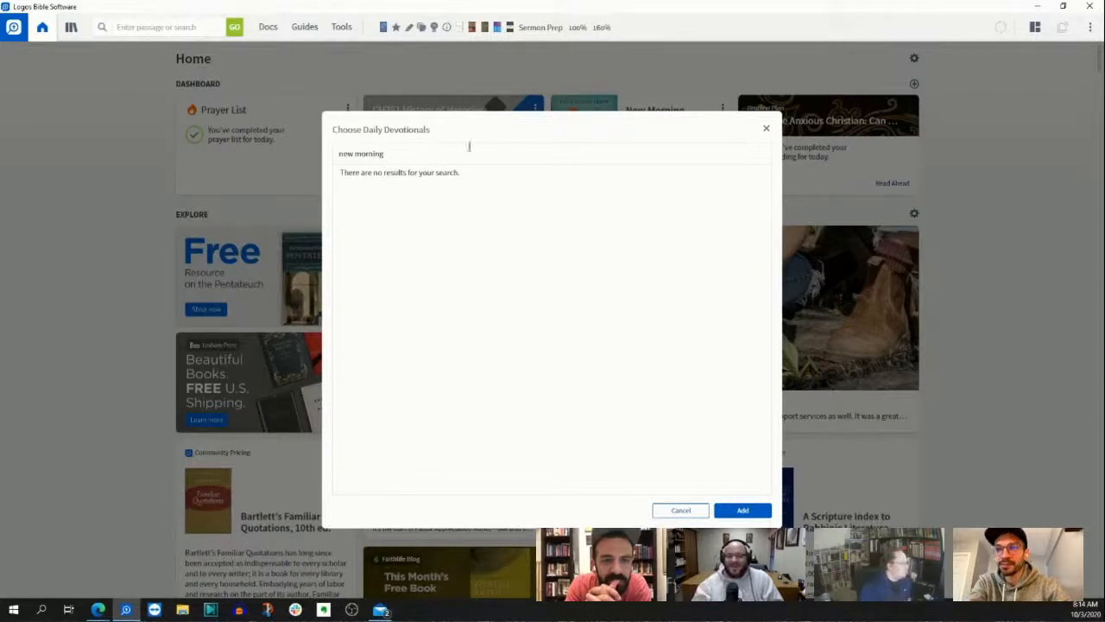
pyautogui.hotkey('ctrl', 'a')
pyautogui.press('BackSpace')
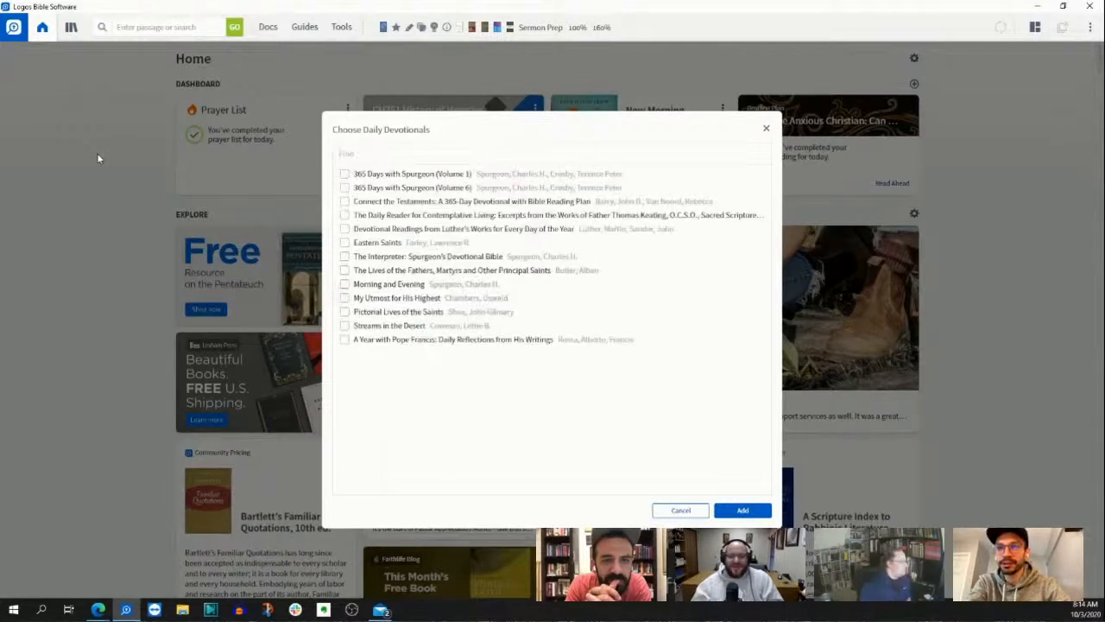
# - Add the Eastern Saints daily devotional as a dashboard card and remove that card again
pyautogui.click(345, 244)
pyautogui.click(741, 511)
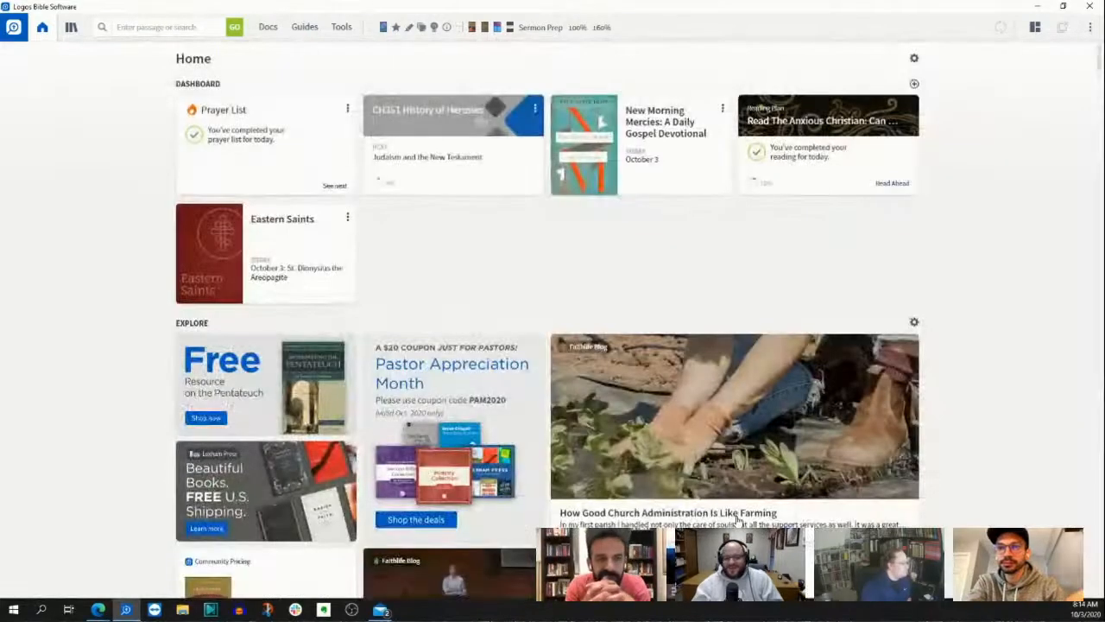
pyautogui.click(348, 224)
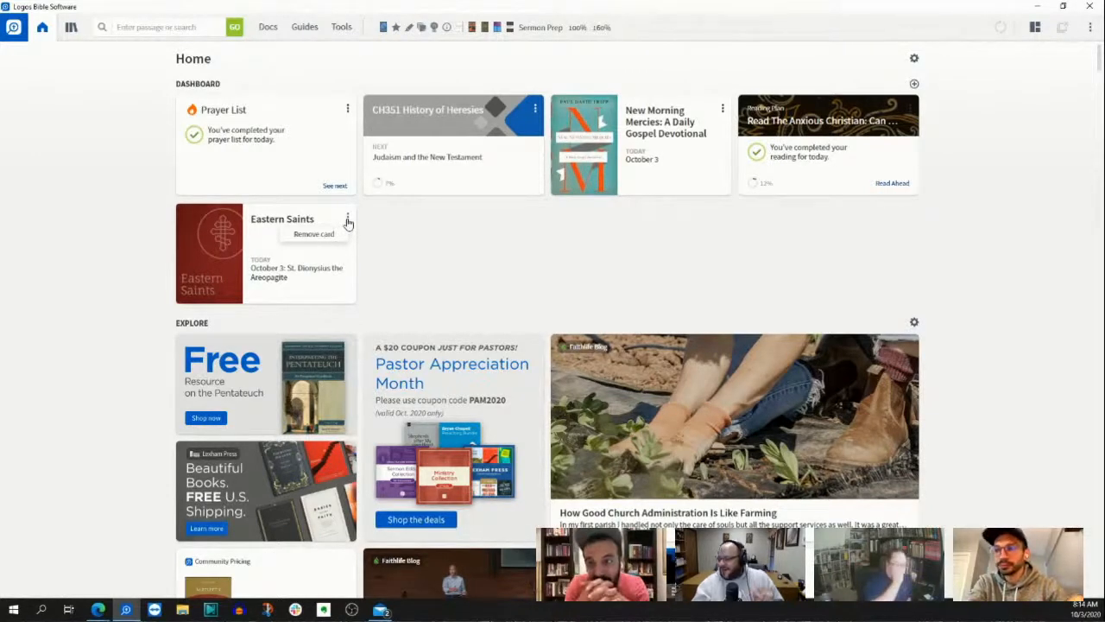
pyautogui.click(314, 234)
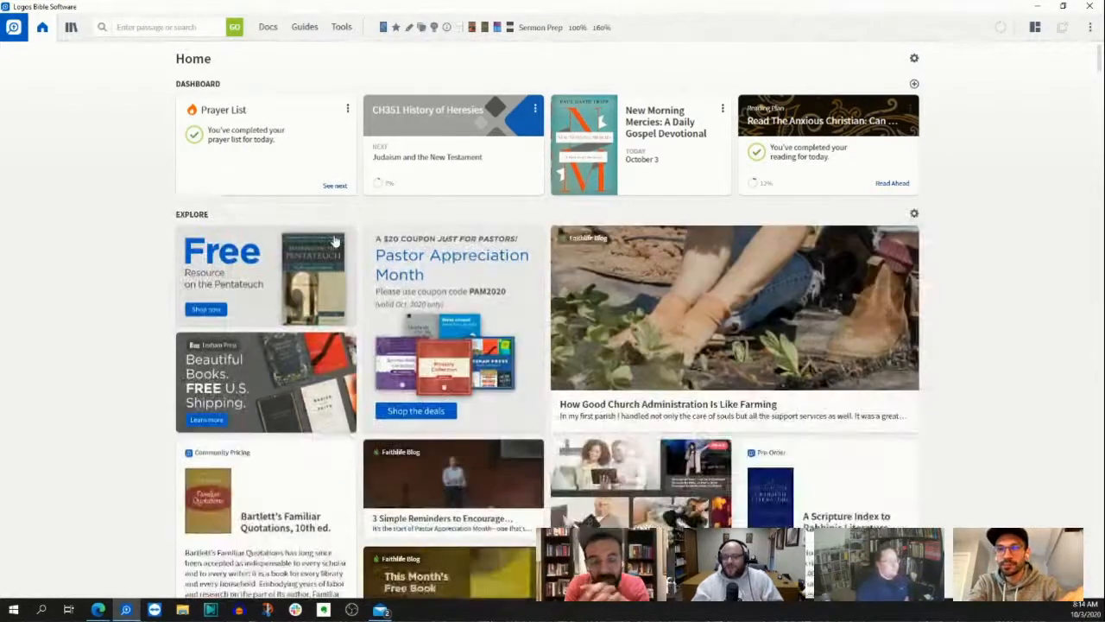
# - Examine the home page's column and banner options and browse the cards in the Explore section
pyautogui.click(914, 60)
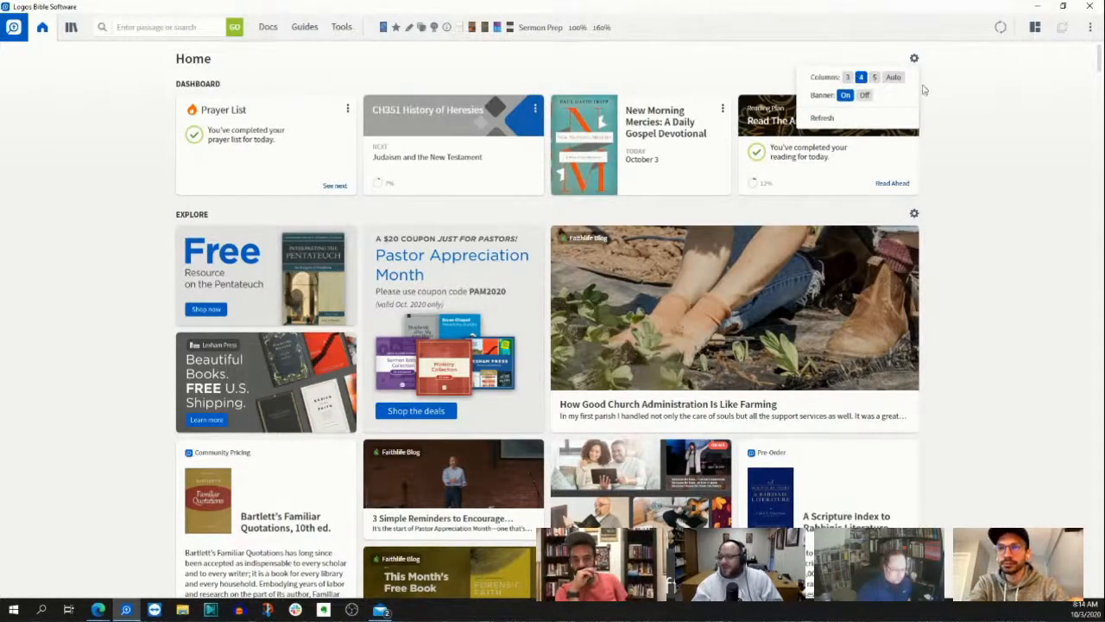
pyautogui.scroll(-1, 672, 330)
pyautogui.scroll(-1, 670, 330)
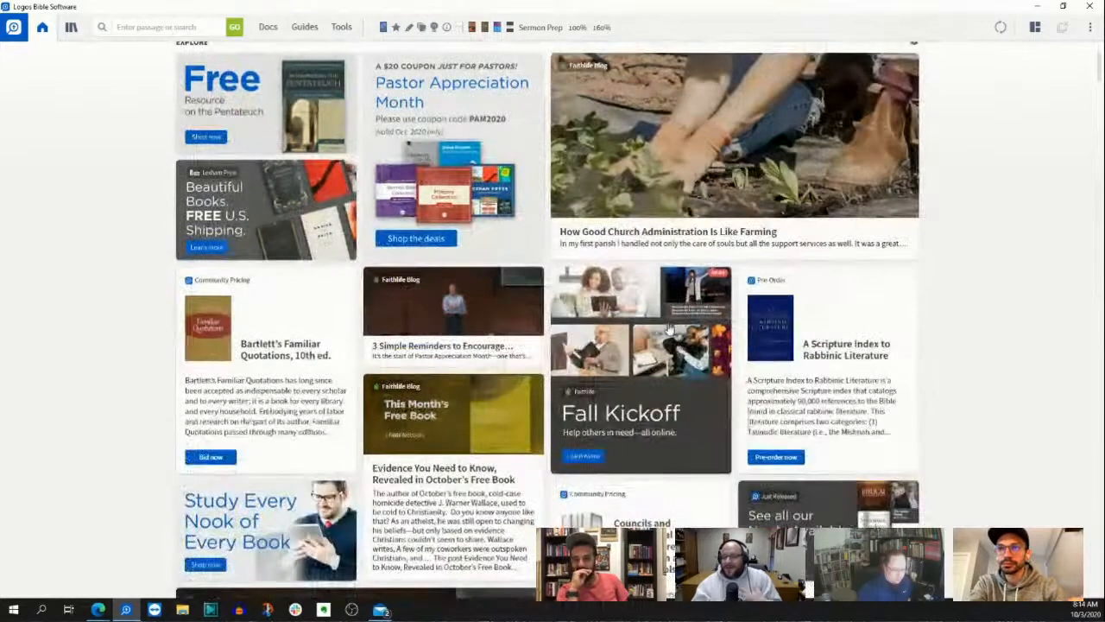
pyautogui.scroll(-1, 660, 337)
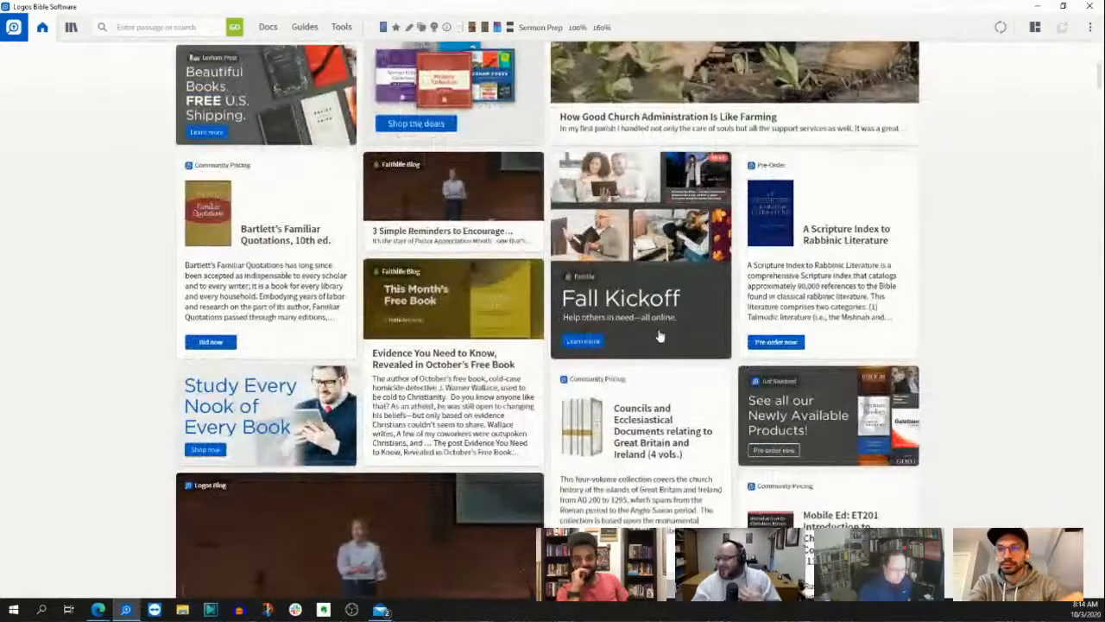
pyautogui.scroll(-1, 659, 336)
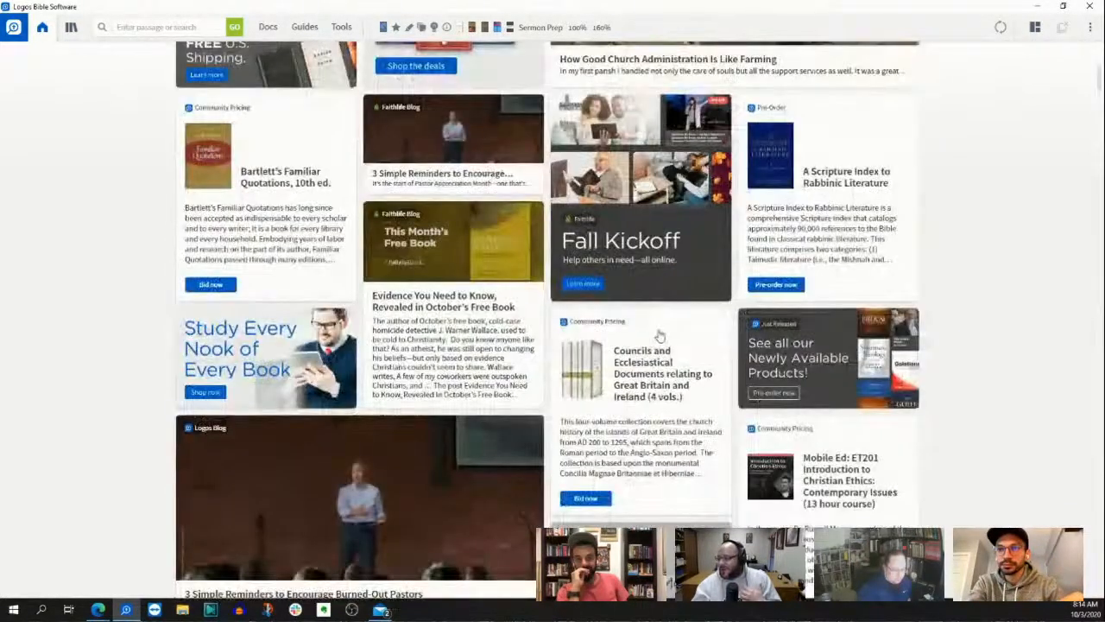
pyautogui.scroll(2, 660, 335)
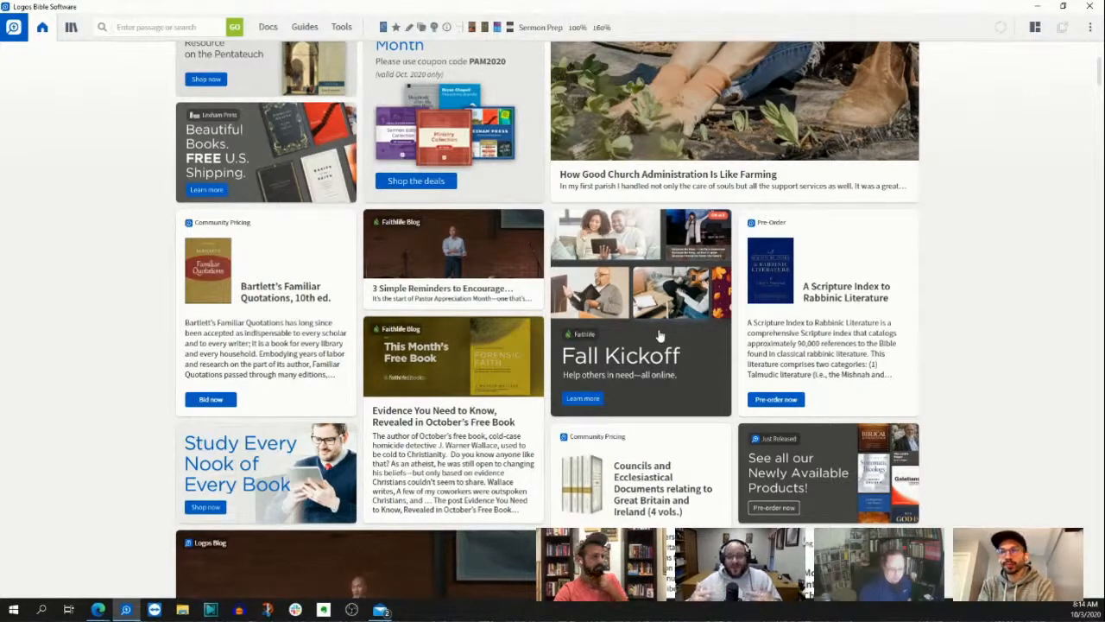
pyautogui.scroll(3, 656, 334)
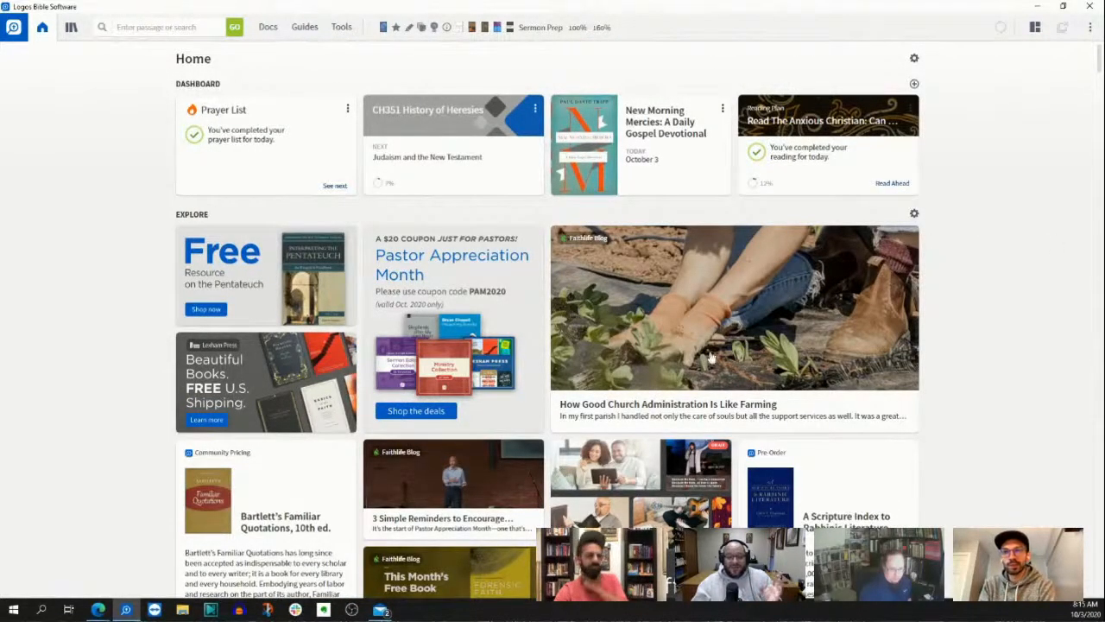
# - Review which content categories can be shown in the Explore section, leaving the selection as it is
pyautogui.click(914, 216)
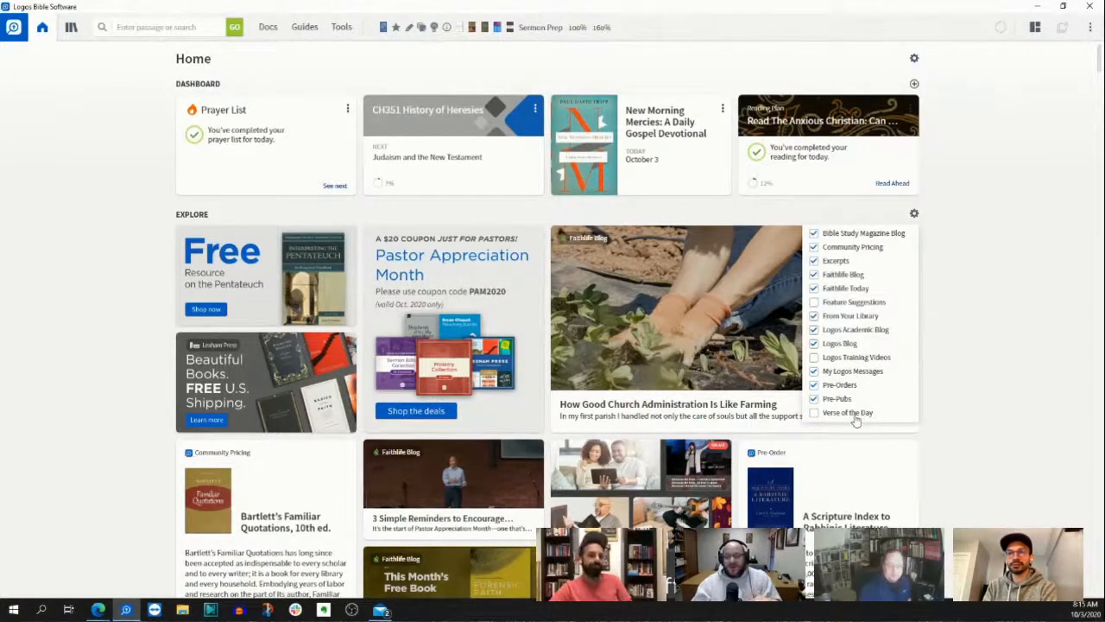
pyautogui.click(988, 317)
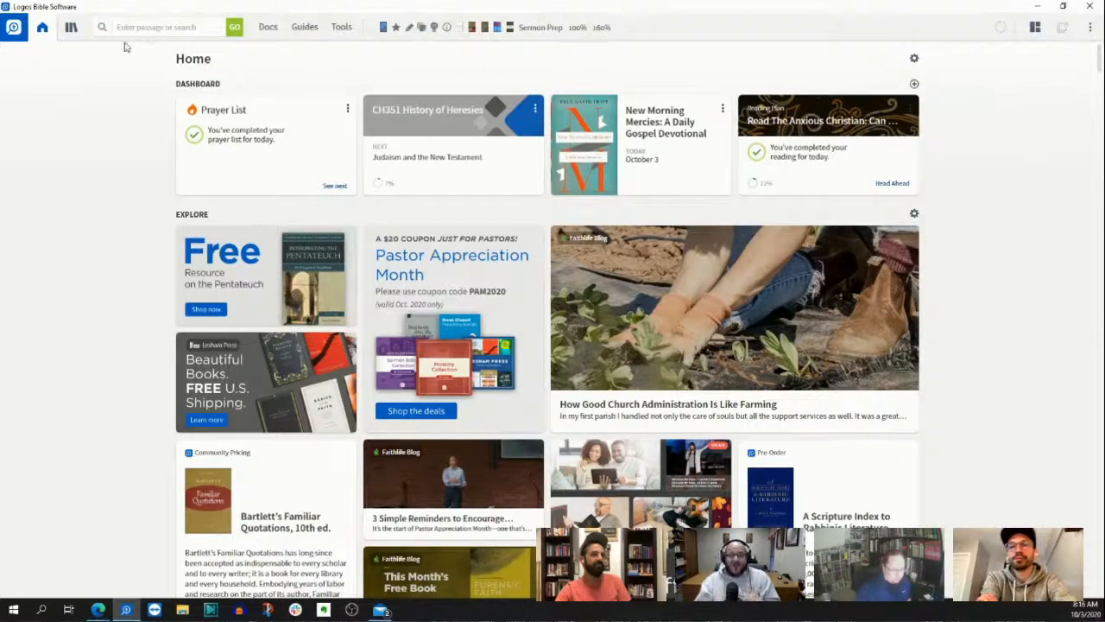
# - Open the Library and show its list of prioritized resources
pyautogui.moveTo(71, 31); pyautogui.dragTo(503, 249)
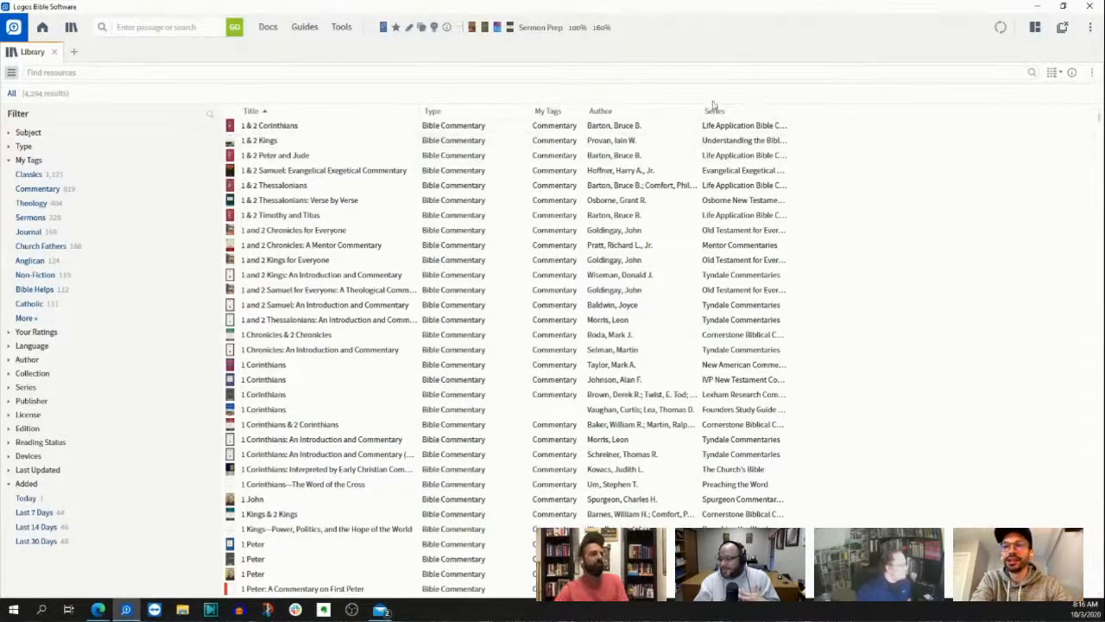
pyautogui.click(52, 52)
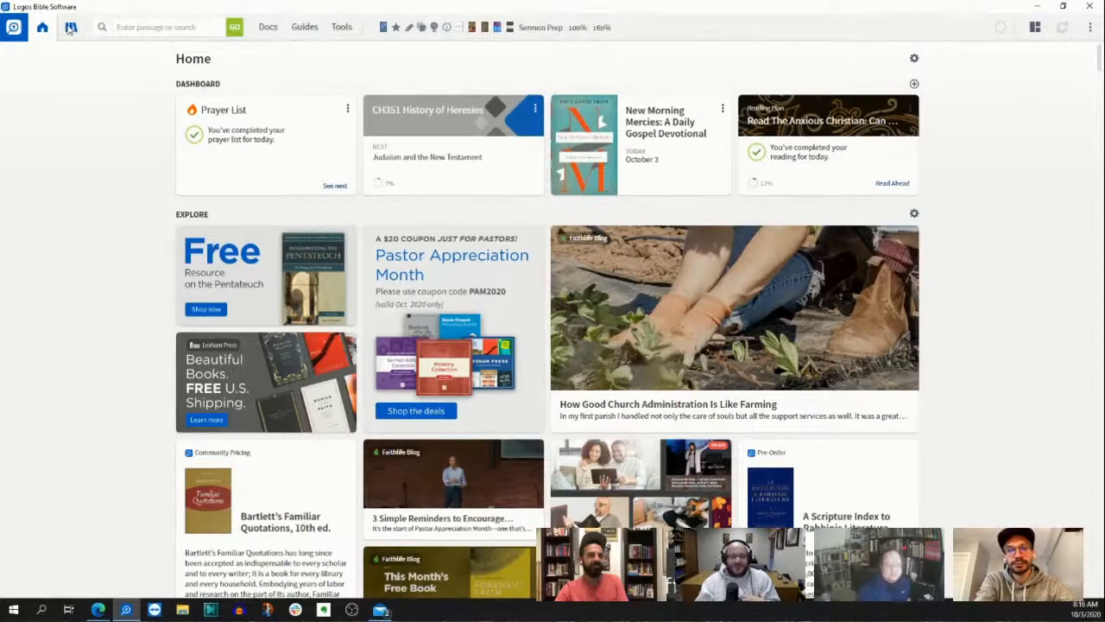
pyautogui.moveTo(71, 28); pyautogui.dragTo(683, 298)
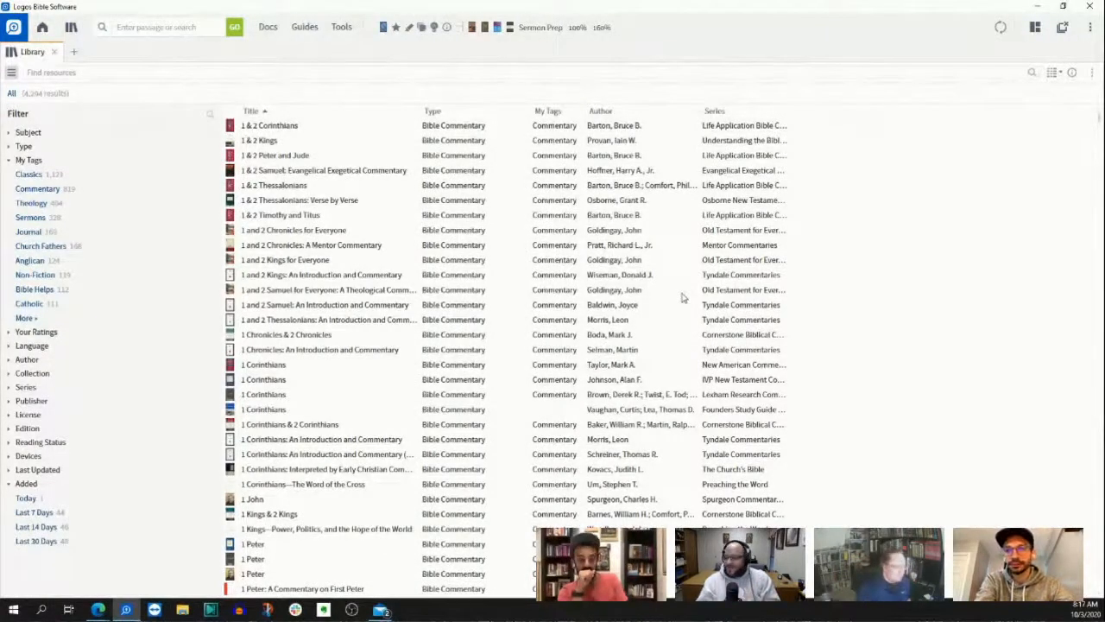
pyautogui.click(1092, 74)
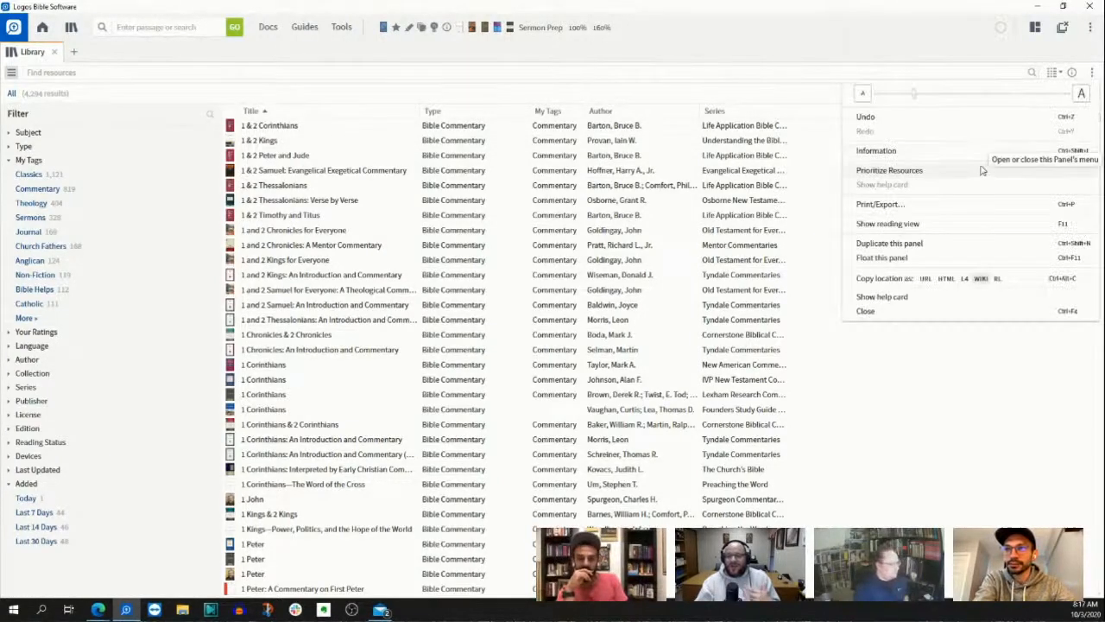
pyautogui.click(951, 173)
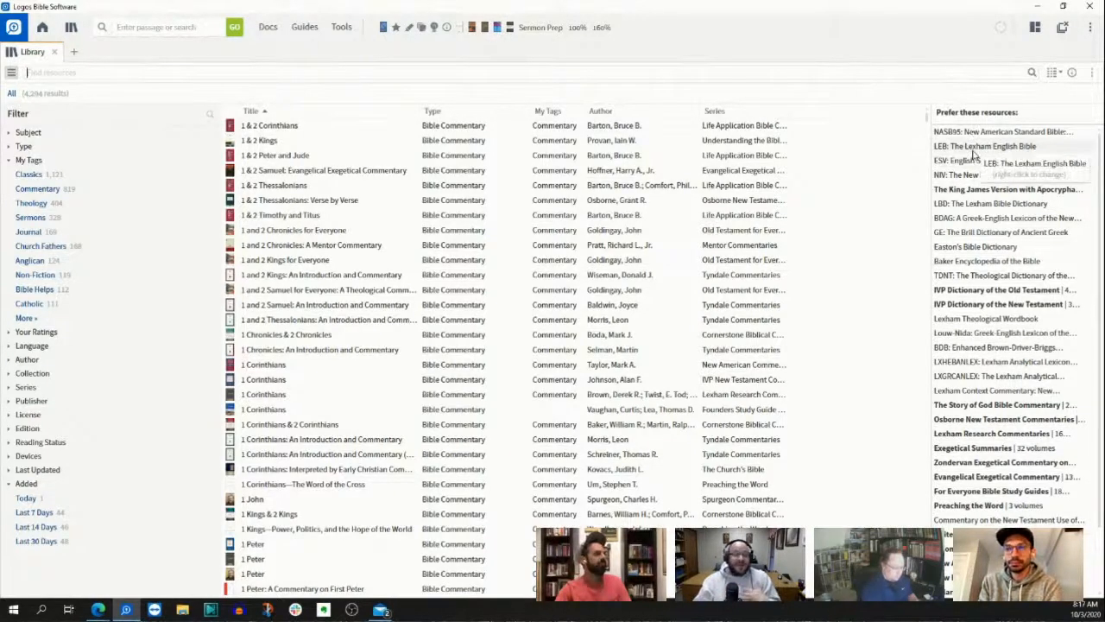
# - Move the Lexham English Bible to first place among the preferred resources and return it below the NASB95
pyautogui.moveTo(974, 154); pyautogui.dragTo(975, 139)
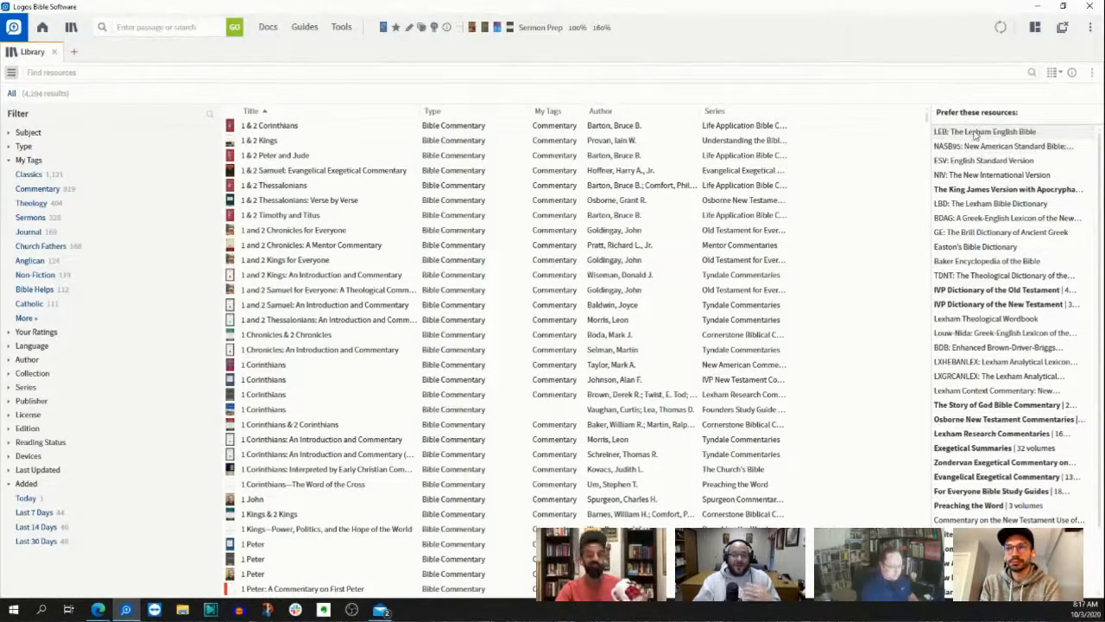
pyautogui.moveTo(978, 162); pyautogui.dragTo(976, 157)
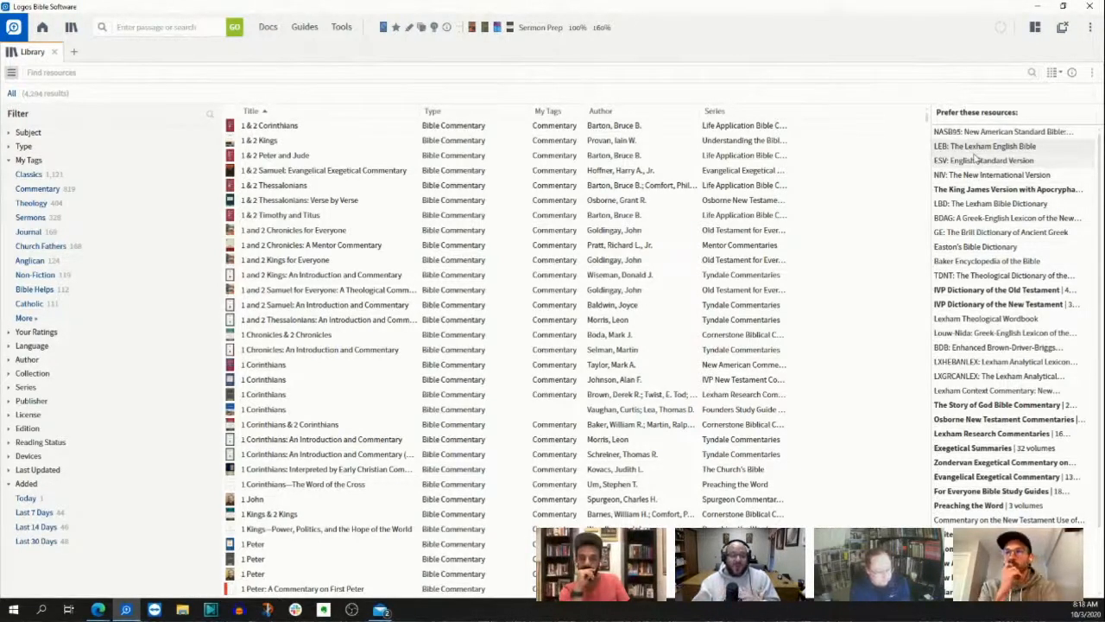
# - Prioritize the 1 & 2 Thessalonians: Verse by Verse commentary among the preferred resources
pyautogui.moveTo(344, 205)
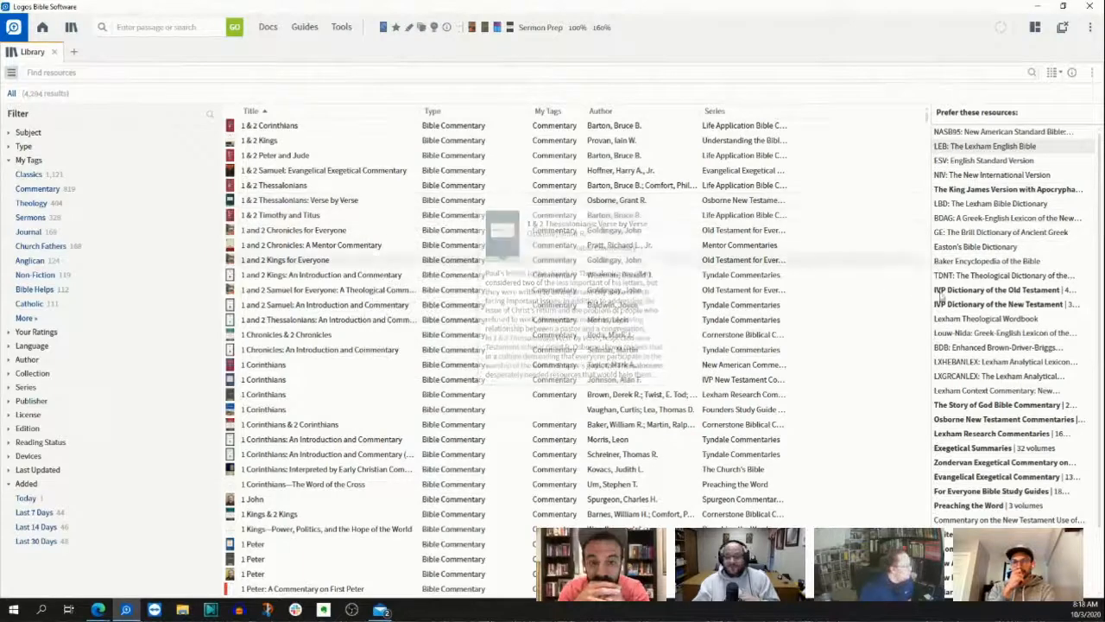
pyautogui.scroll(-2, 968, 338)
pyautogui.moveTo(367, 201); pyautogui.dragTo(948, 543)
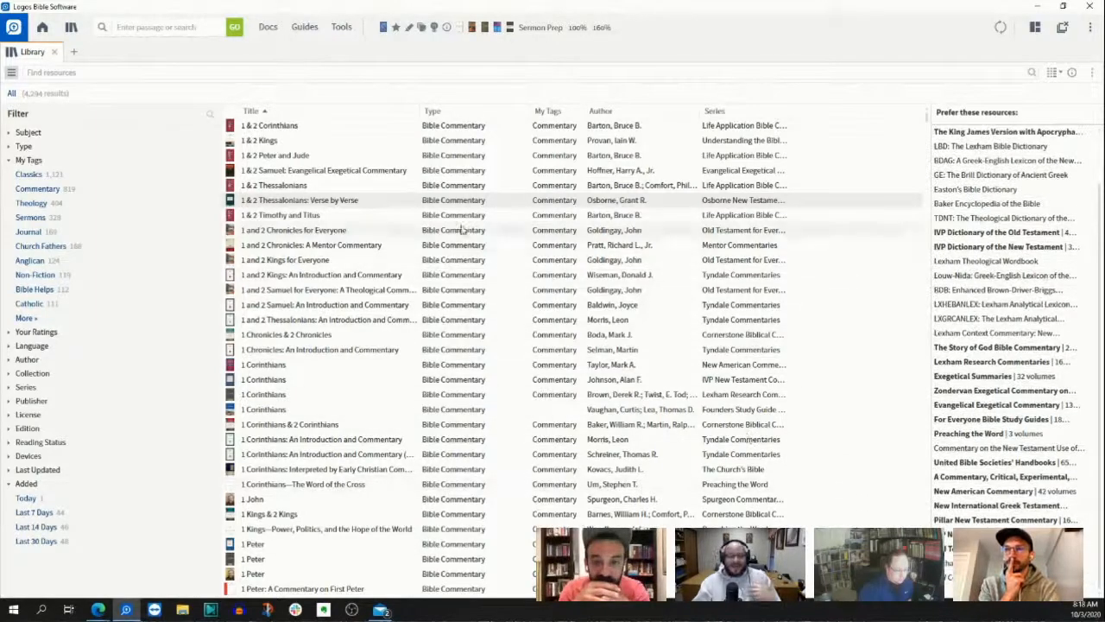
pyautogui.moveTo(409, 201)
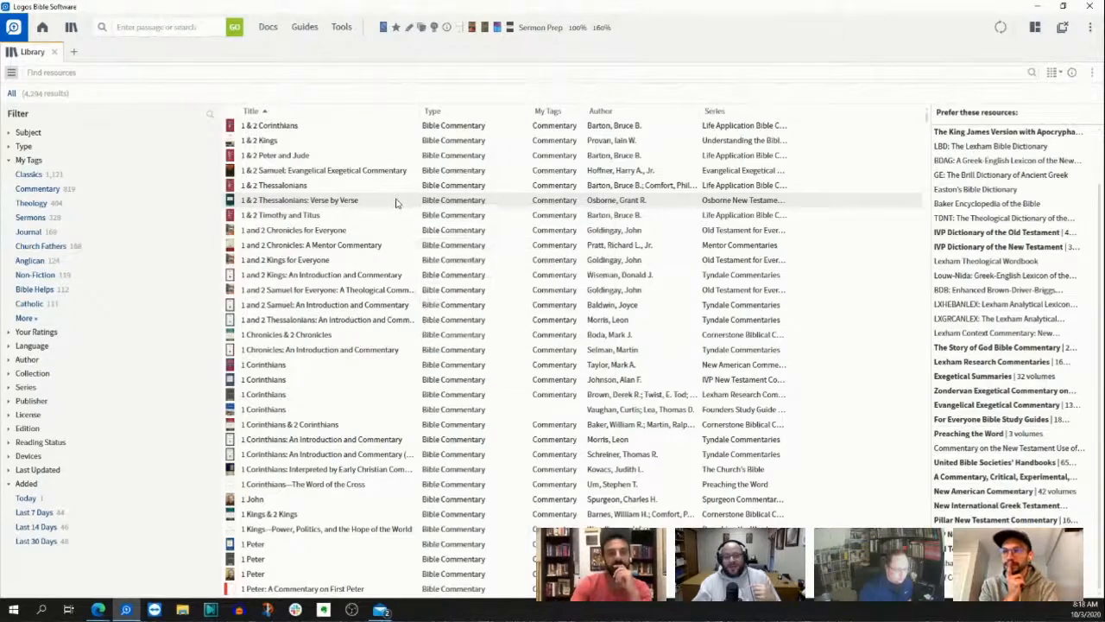
pyautogui.rightClick(396, 203)
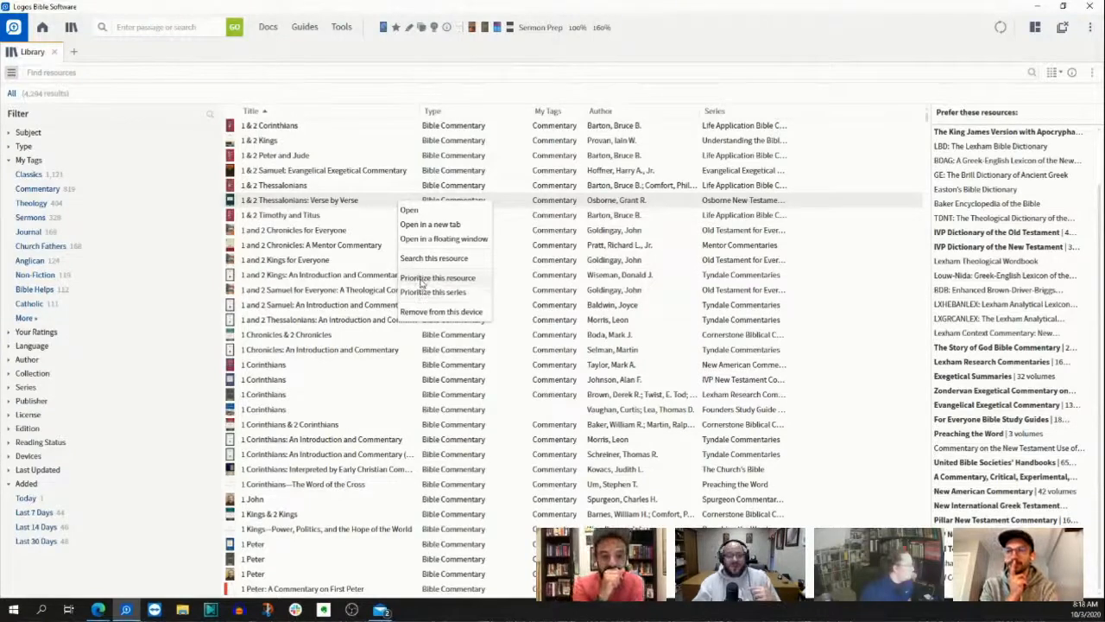
pyautogui.click(421, 278)
# - Open the 1 & 2 Thessalonians: Verse by Verse commentary from the Library and close it again
pyautogui.moveTo(406, 202)
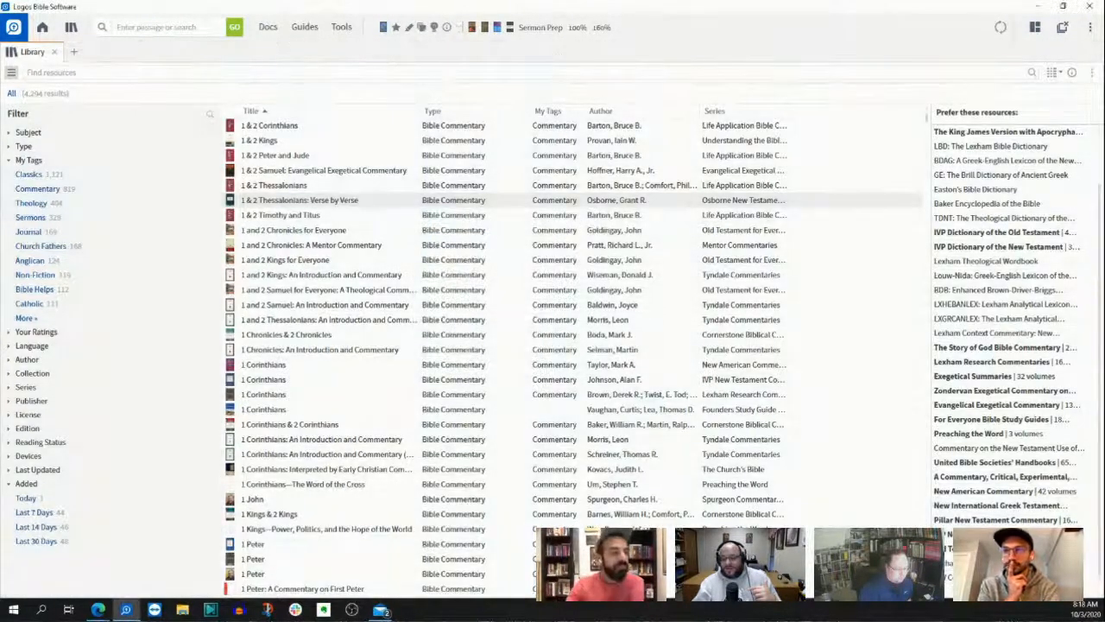
pyautogui.moveTo(382, 208)
pyautogui.mouseDown()
pyautogui.moveTo(913, 471)
pyautogui.moveTo(572, 270)
pyautogui.moveTo(330, 215)
pyautogui.moveTo(377, 199)
pyautogui.mouseUp()
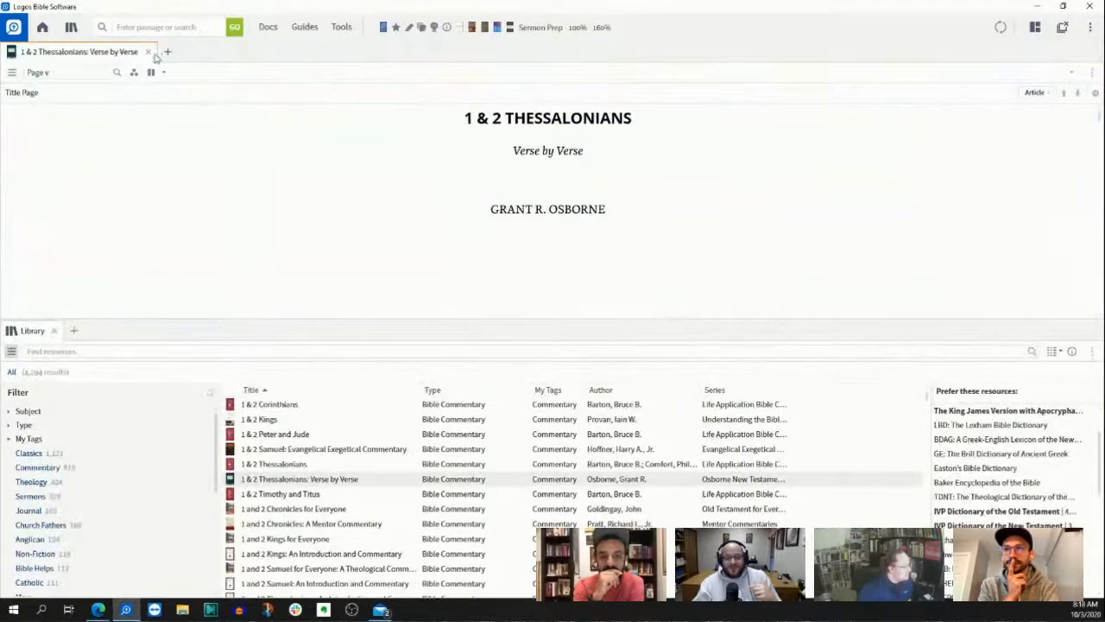
pyautogui.click(147, 53)
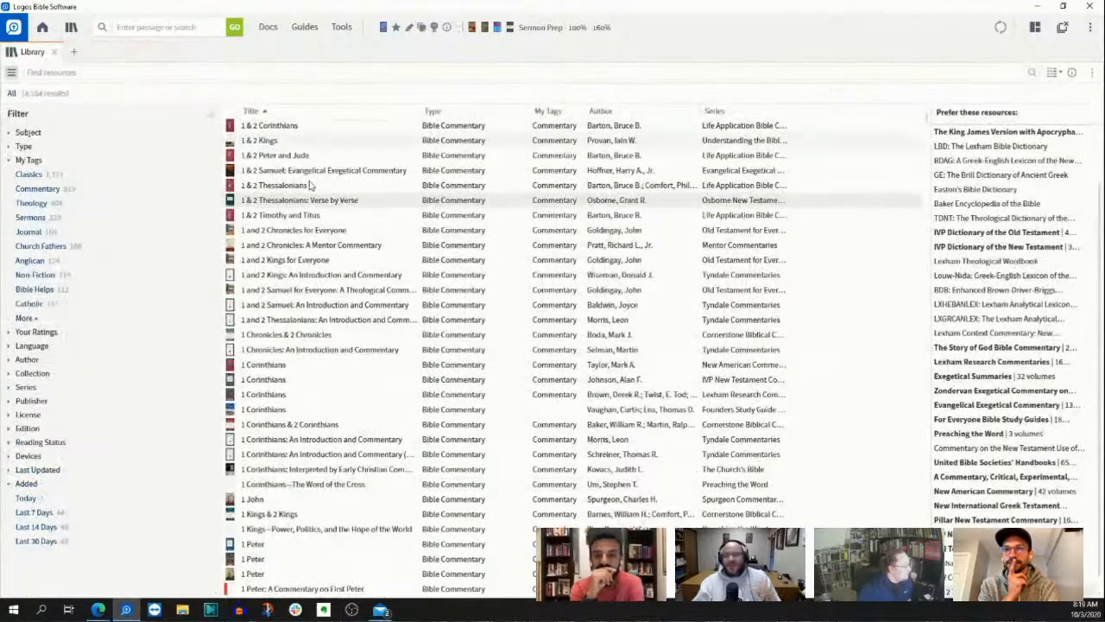
# - Close the Library to return to the home page
pyautogui.moveTo(311, 186)
pyautogui.moveTo(555, 282)
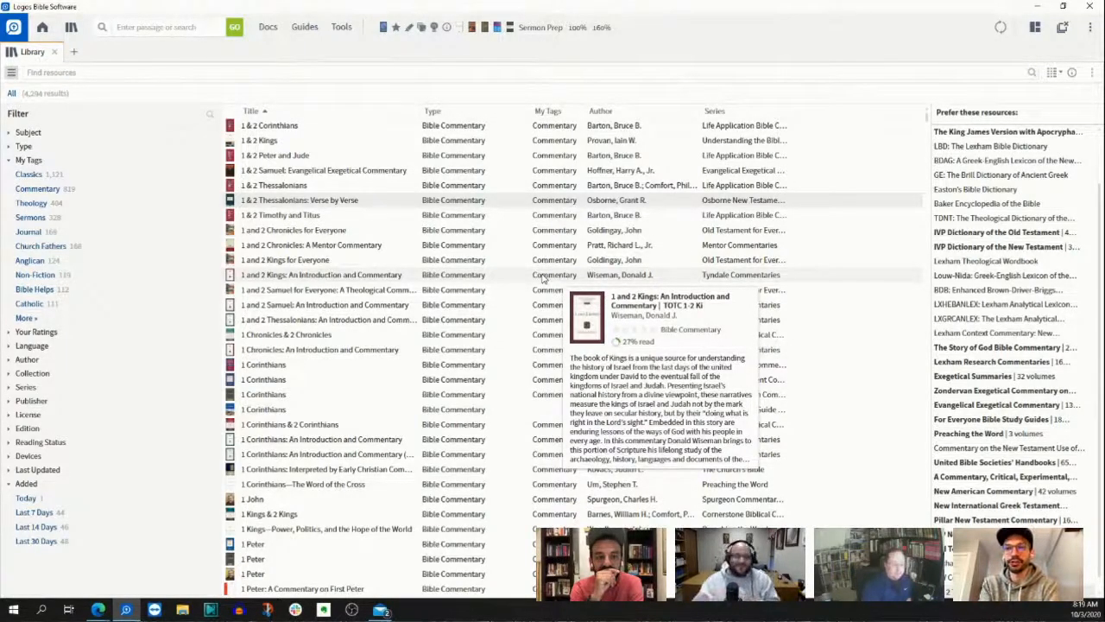
pyautogui.click(55, 53)
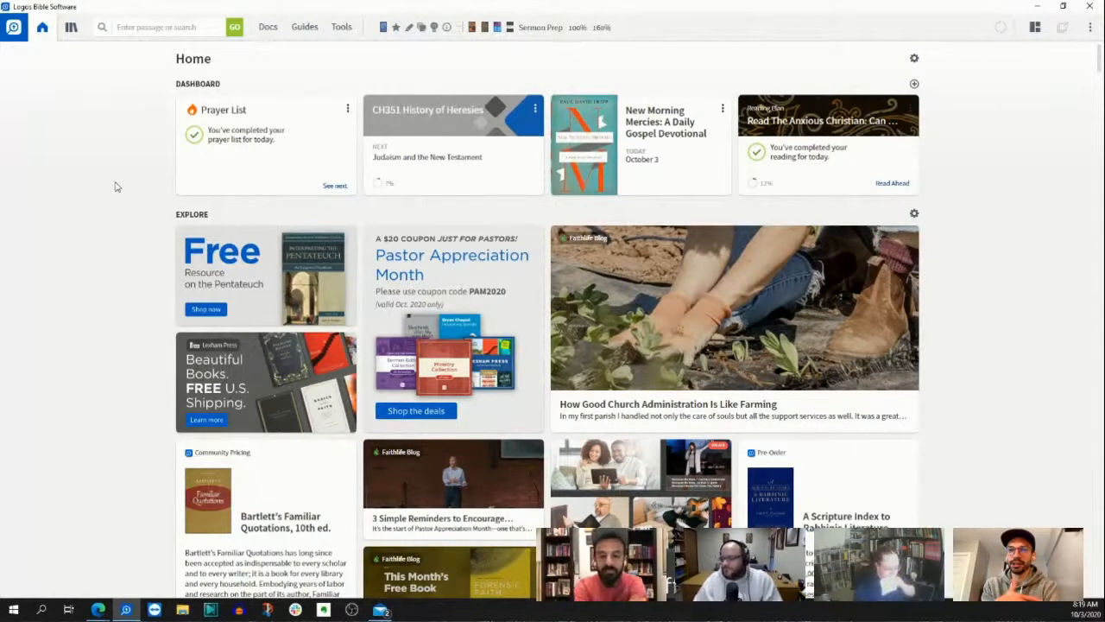
# - Load the Sermon Prep layout and reduce it to the New American Standard Bible filling the whole workspace
pyautogui.click(531, 31)
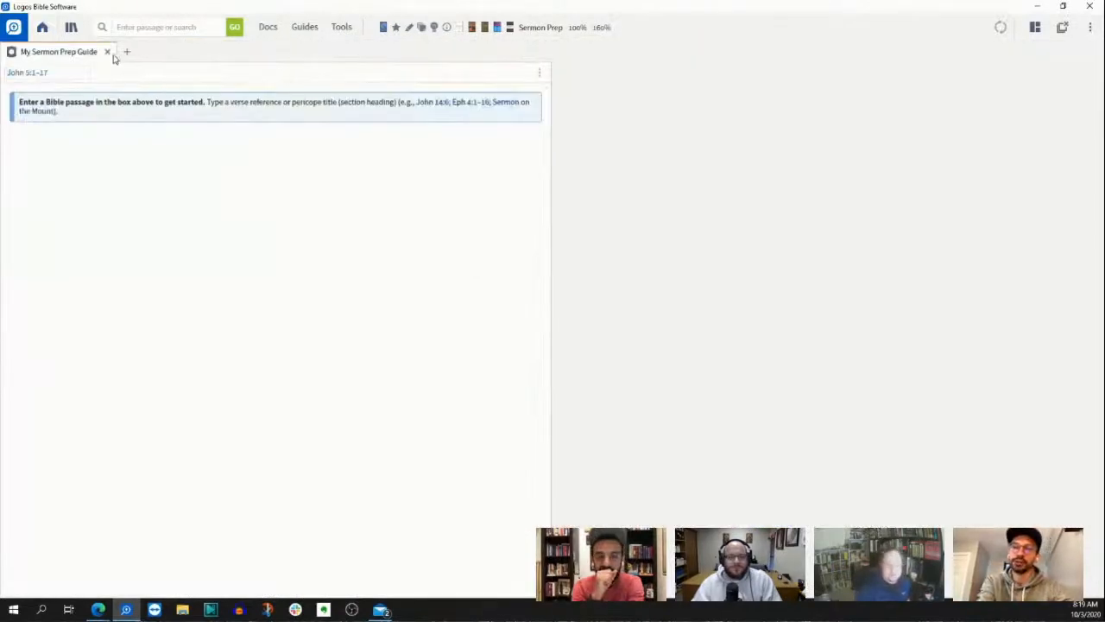
pyautogui.click(109, 51)
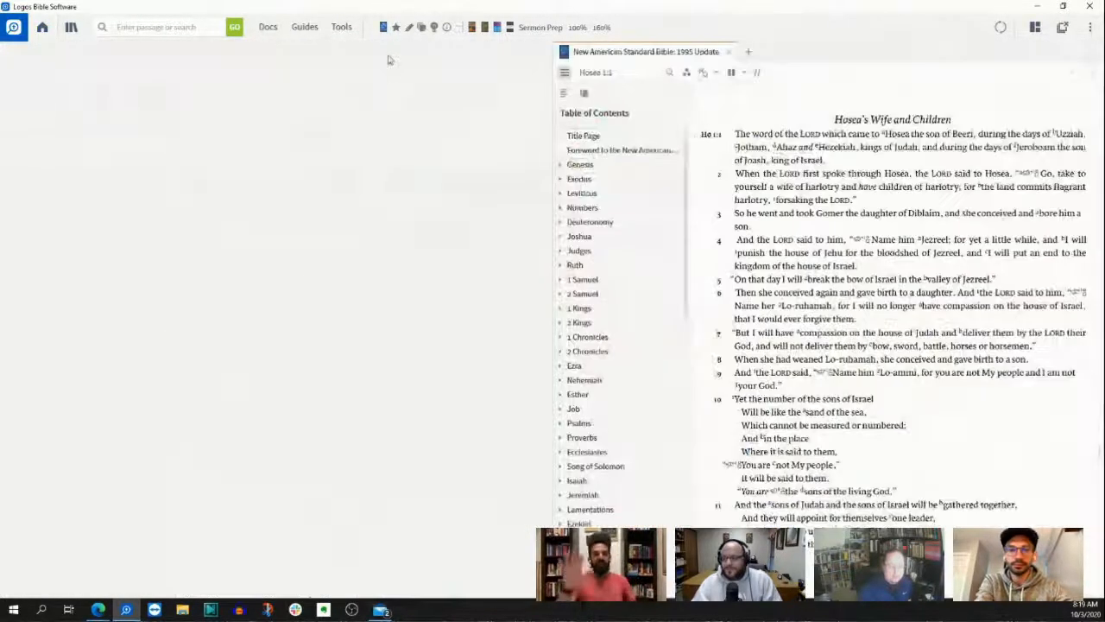
pyautogui.moveTo(639, 52); pyautogui.dragTo(397, 95)
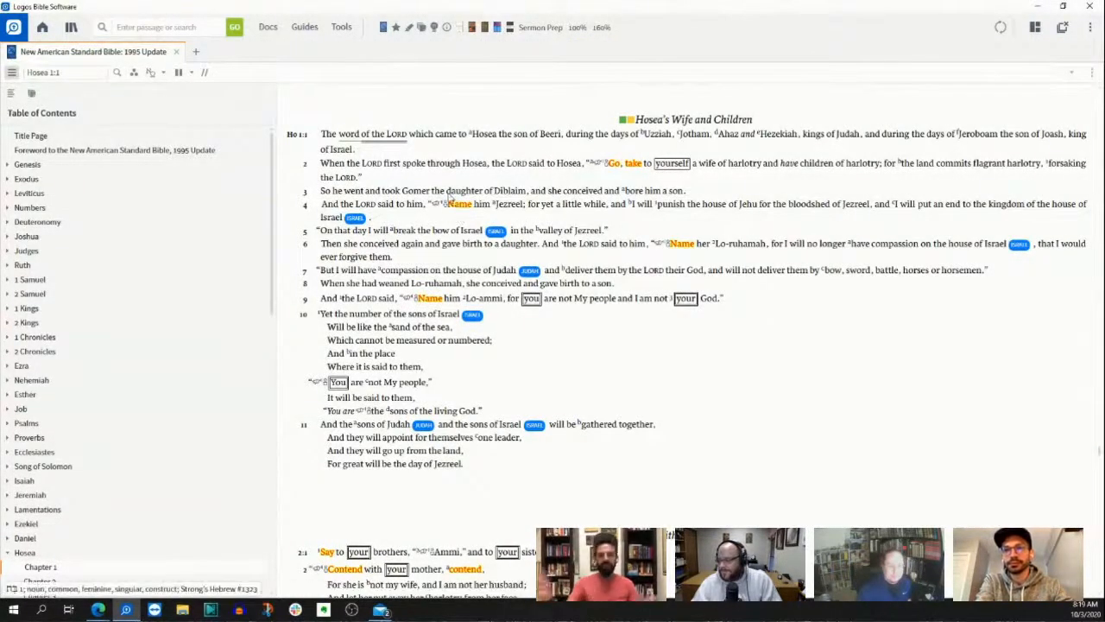
# - Run a Bible Word Study on the Hebrew lemma behind "conceived" in Hosea 1:6
pyautogui.rightClick(389, 246)
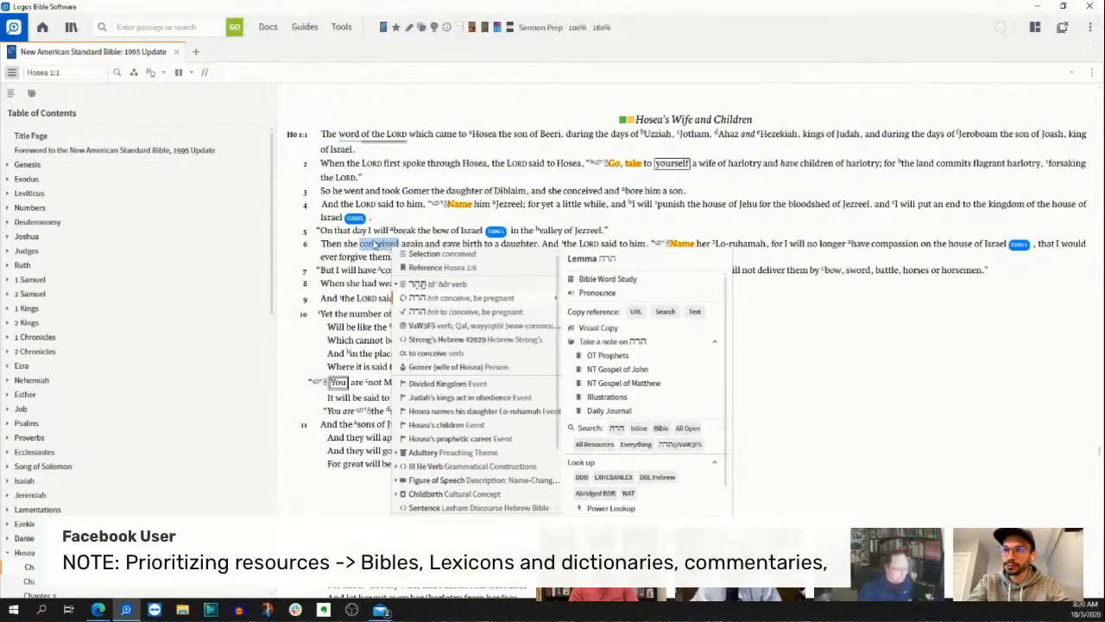
pyautogui.rightClick(378, 247)
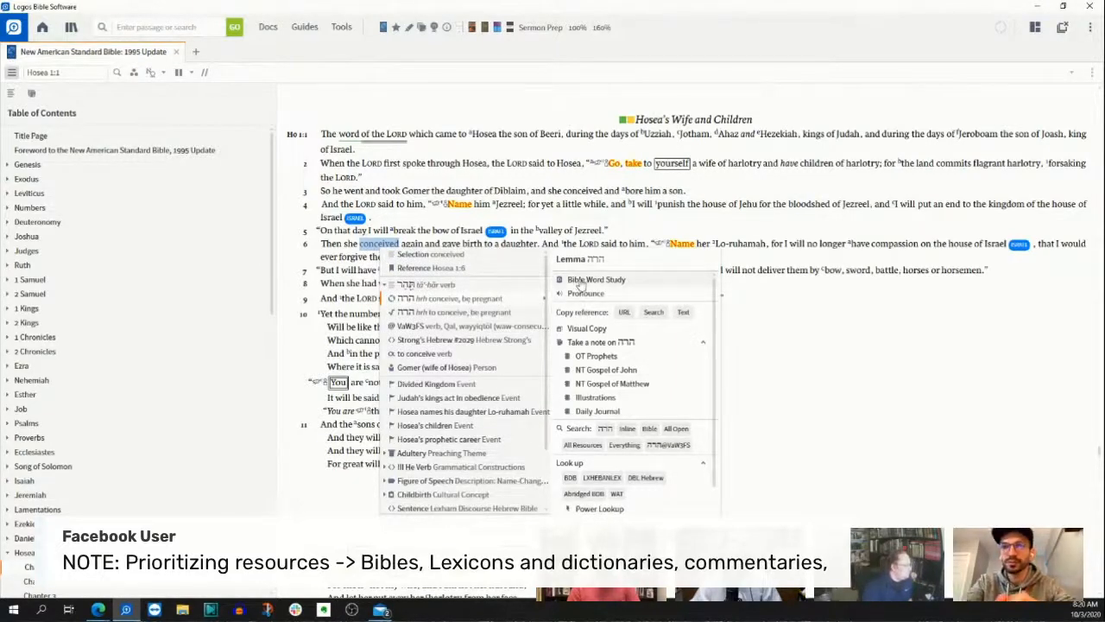
pyautogui.click(580, 285)
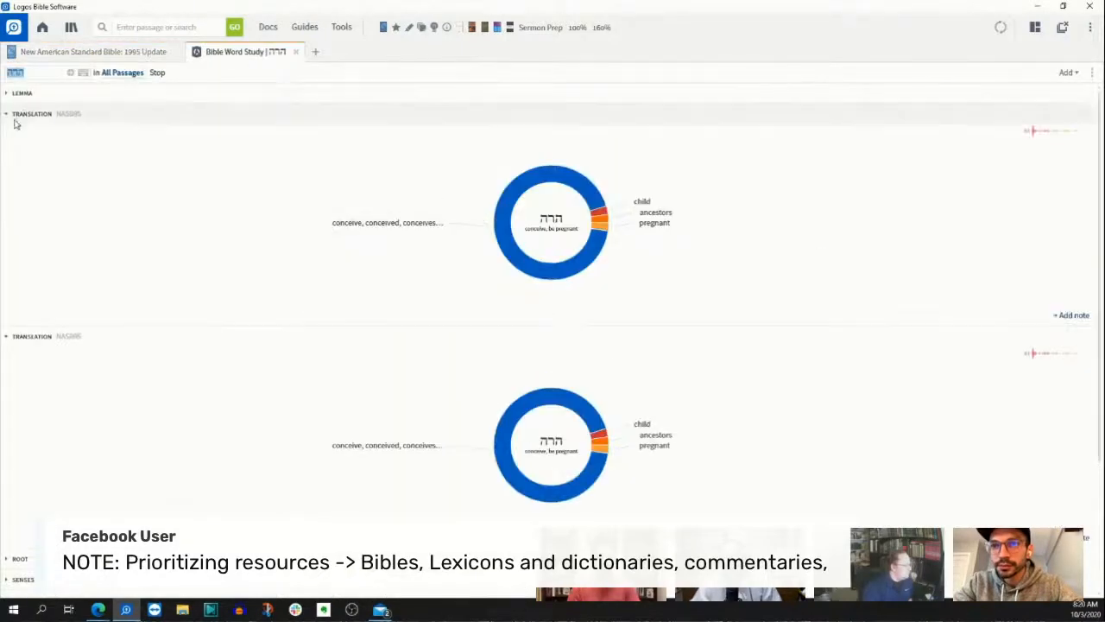
# - Collapse the first Translation section of the word study and expand the Lemma section to view its lexicon entries
pyautogui.click(7, 114)
pyautogui.click(5, 96)
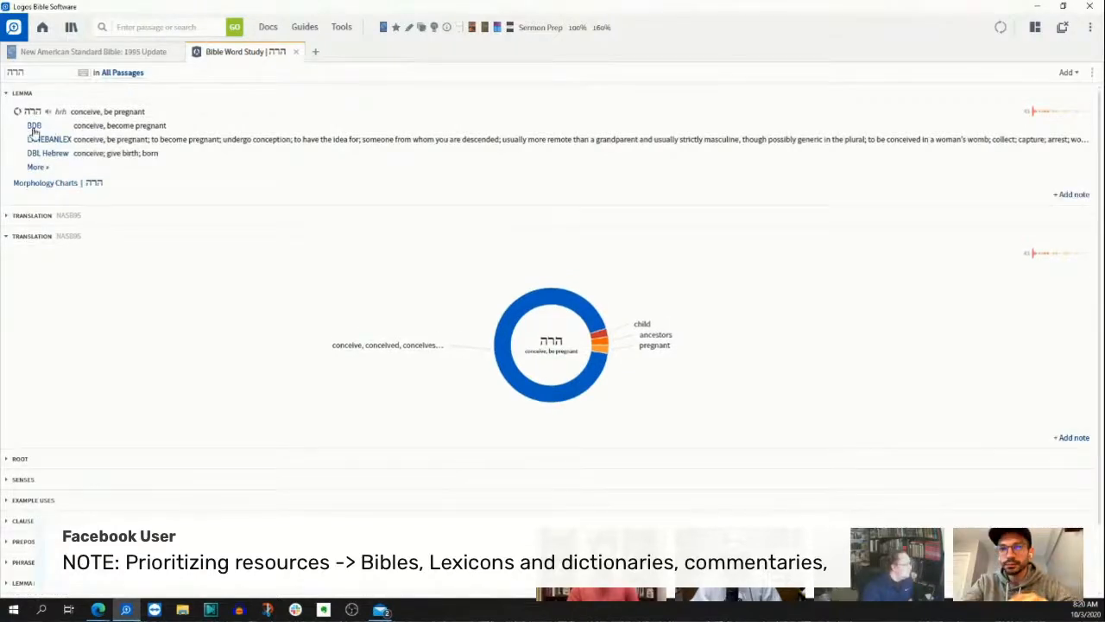
pyautogui.moveTo(51, 158)
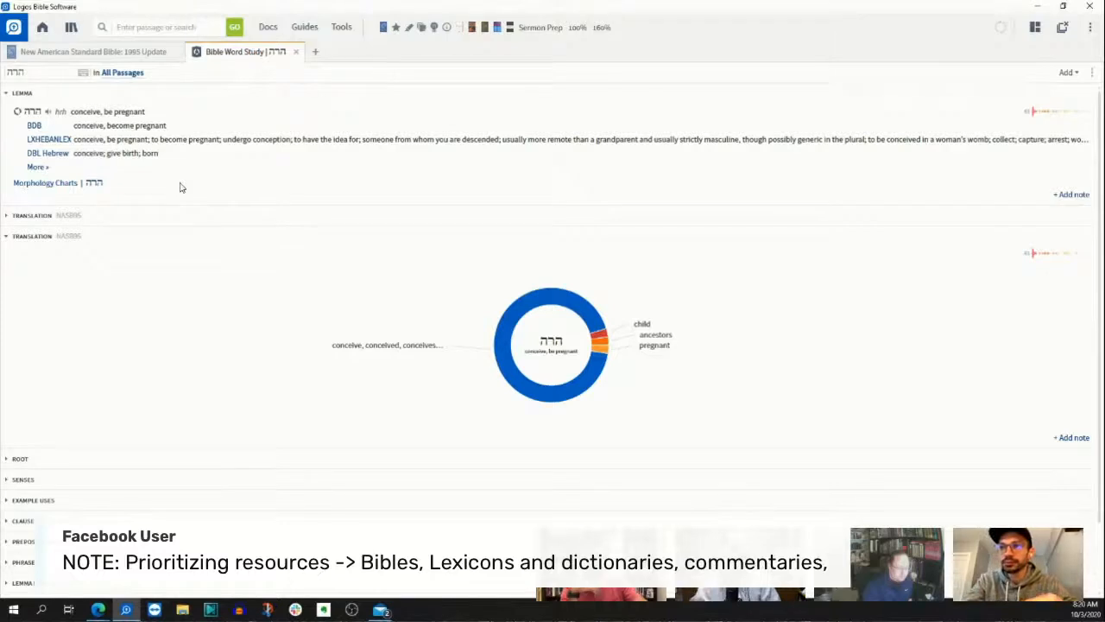
# - Close the Bible Word Study and the New American Standard Bible to return to the home page
pyautogui.click(297, 54)
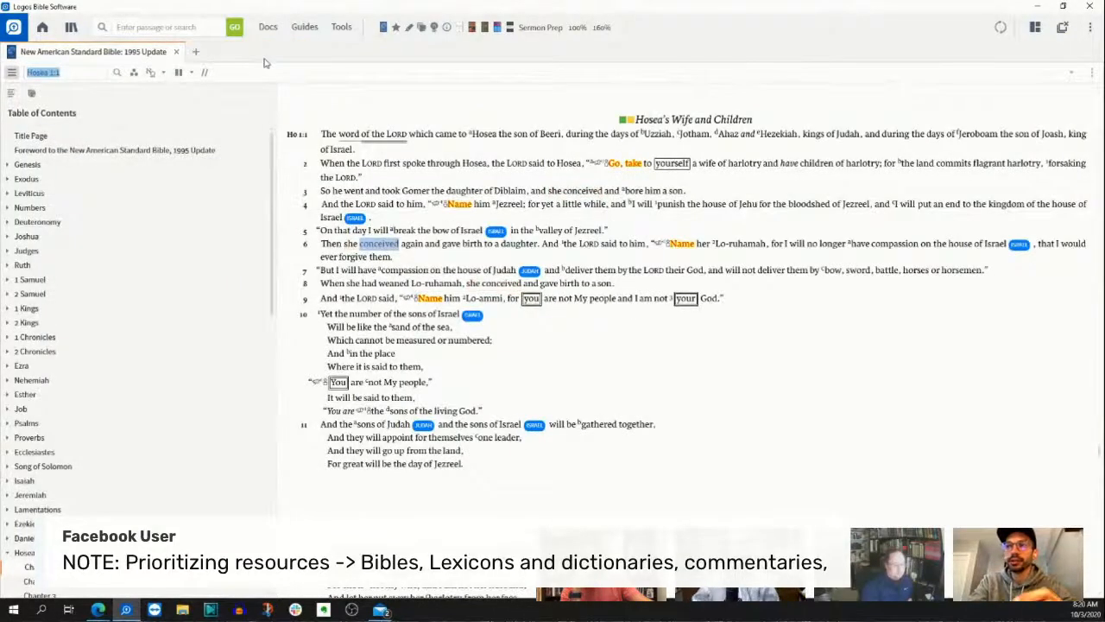
pyautogui.click(178, 53)
pyautogui.click(178, 53)
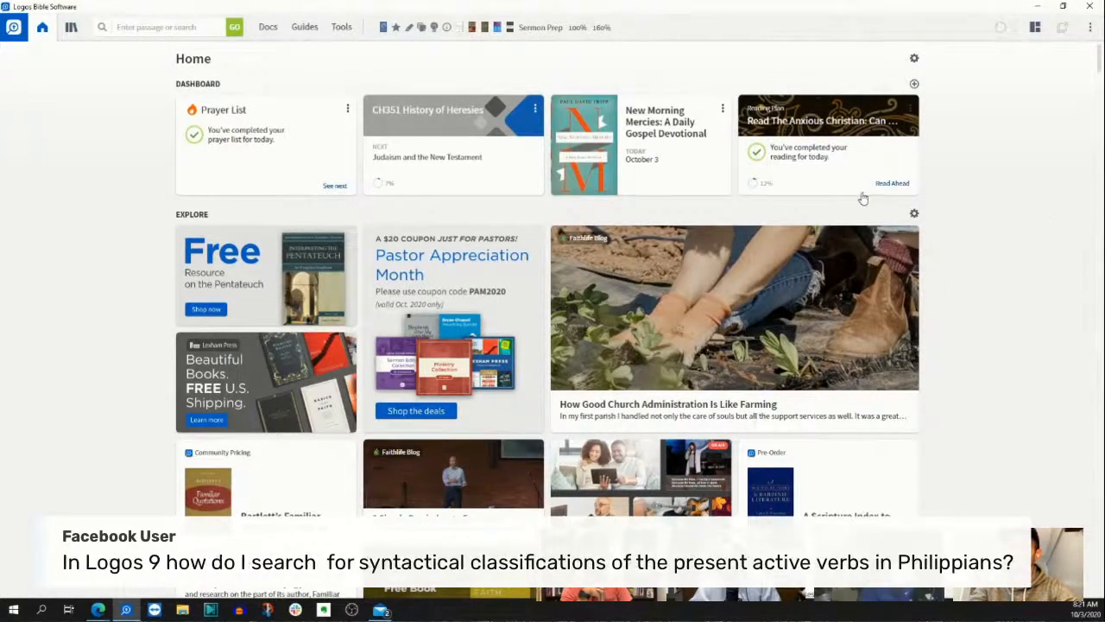
# - Open a Morph search filling the whole workspace and set its passage range to Philippians
pyautogui.click(101, 28)
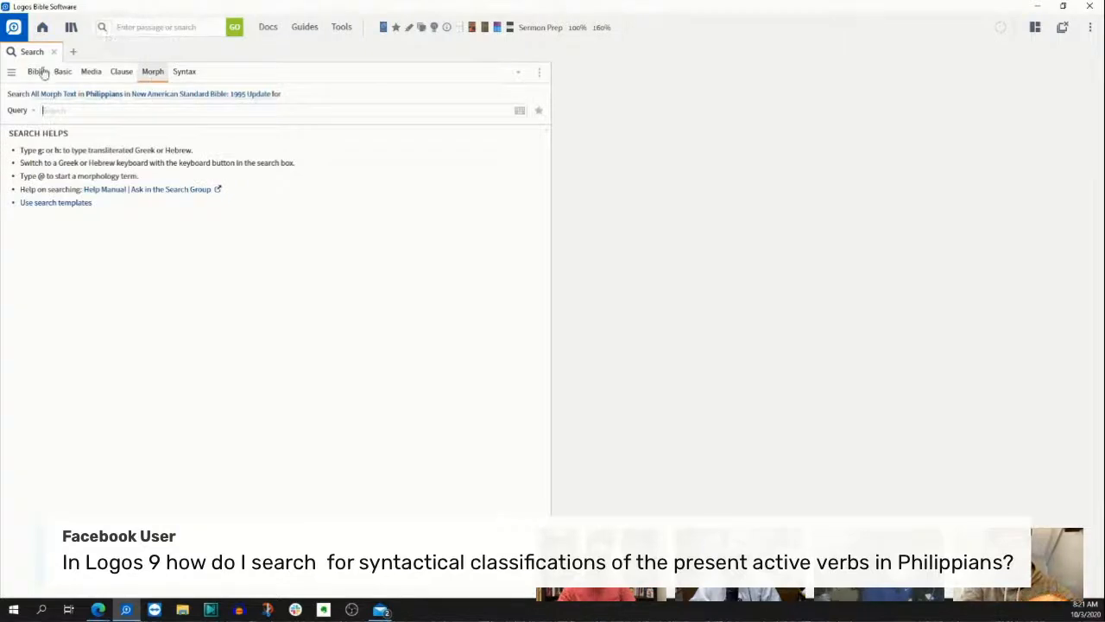
pyautogui.moveTo(32, 51); pyautogui.dragTo(425, 159)
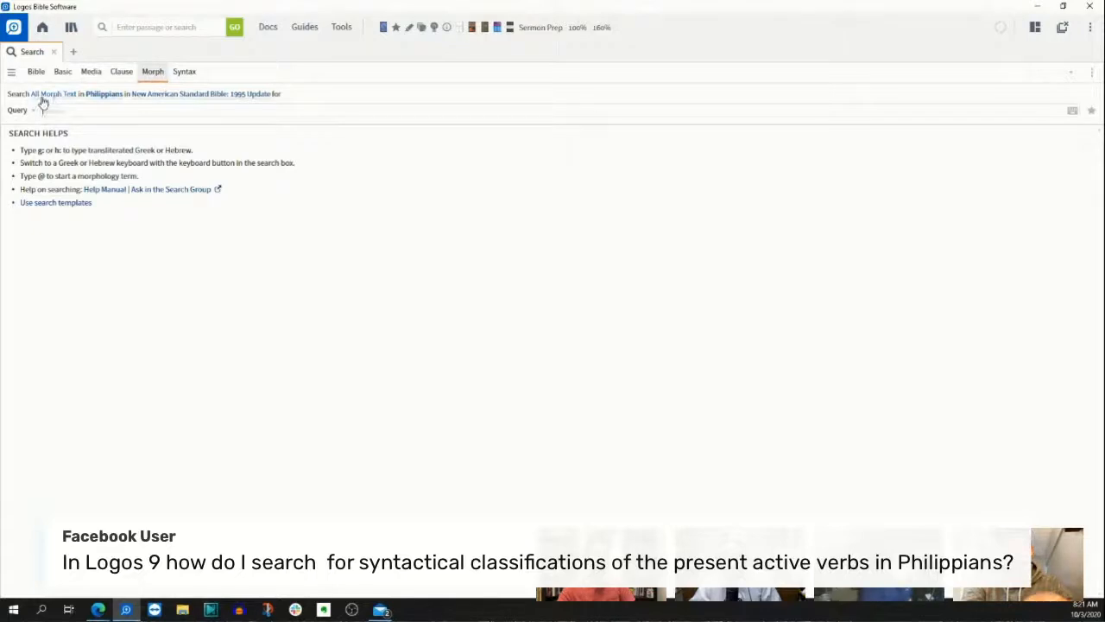
pyautogui.click(104, 95)
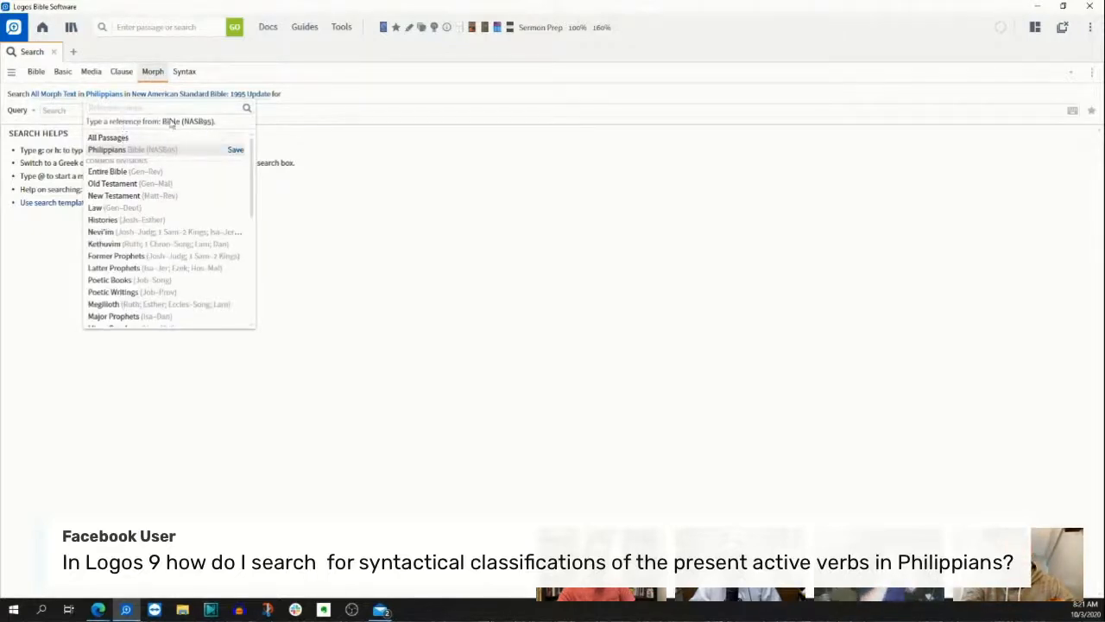
pyautogui.click(108, 138)
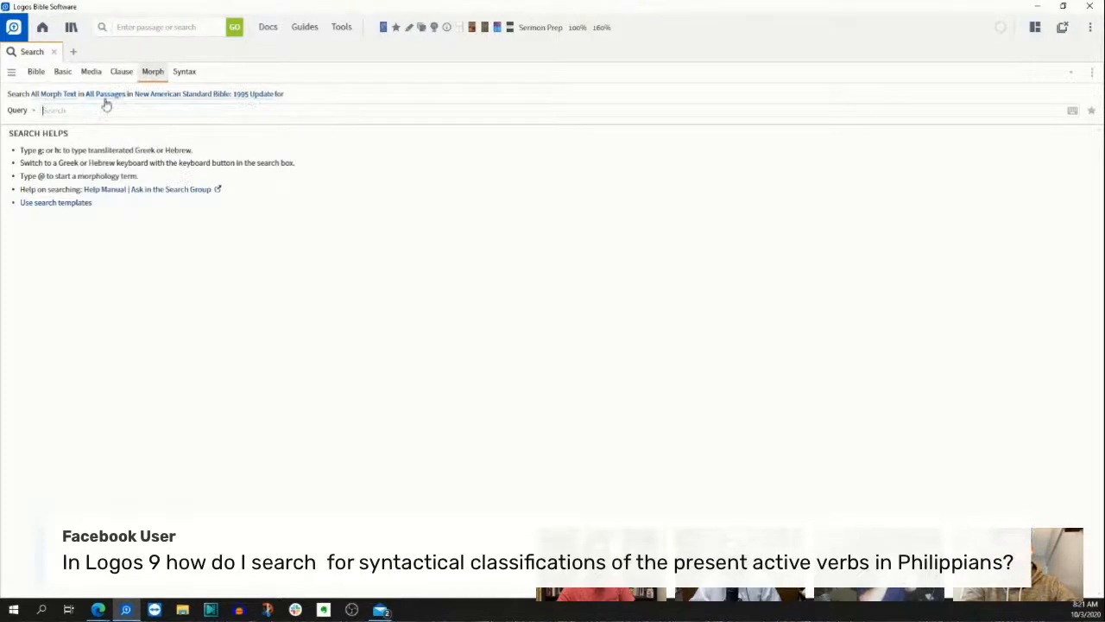
pyautogui.click(106, 95)
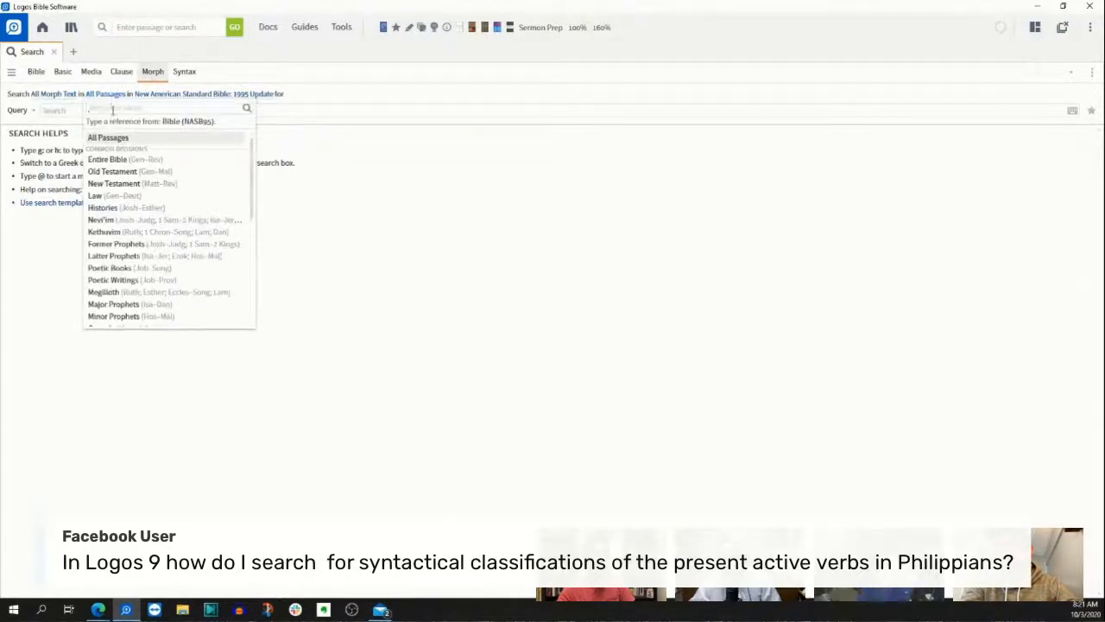
pyautogui.write('Philip')
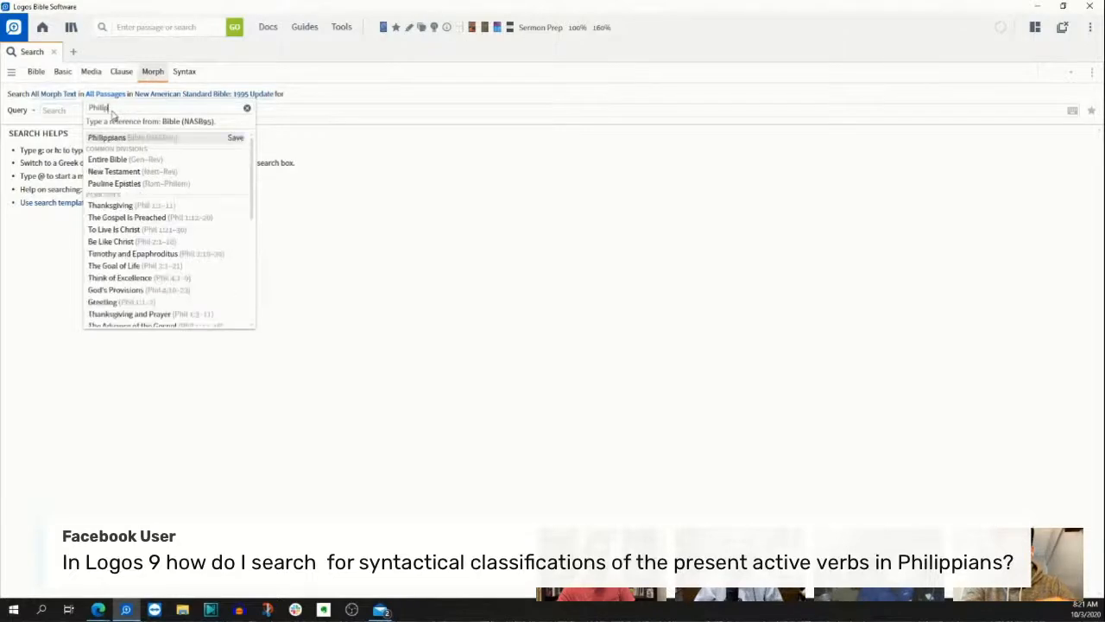
pyautogui.click(113, 140)
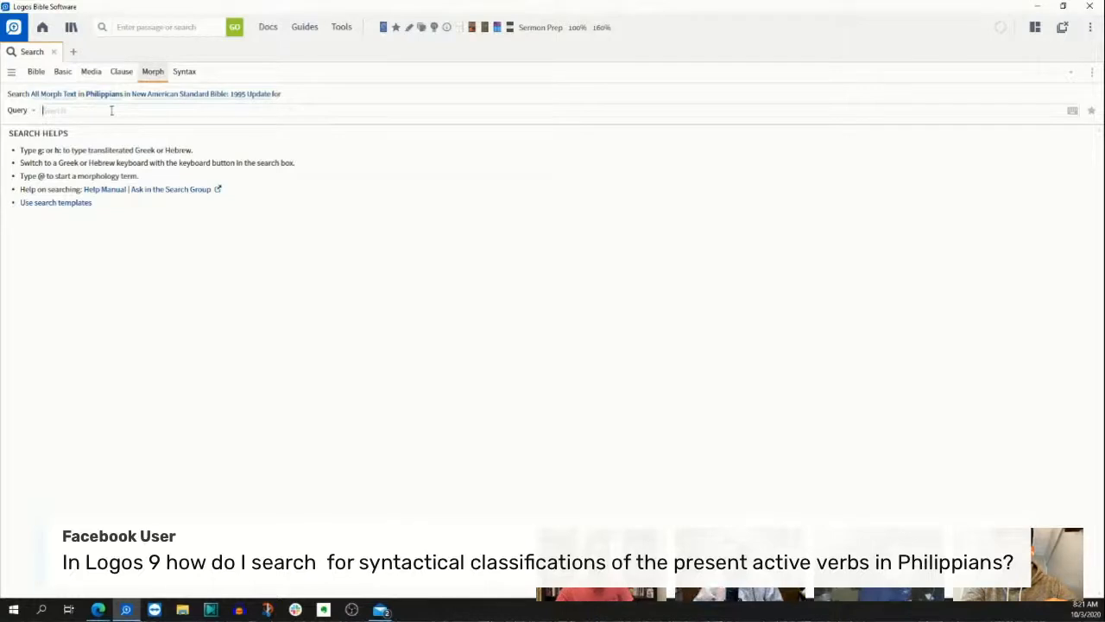
pyautogui.write('@')
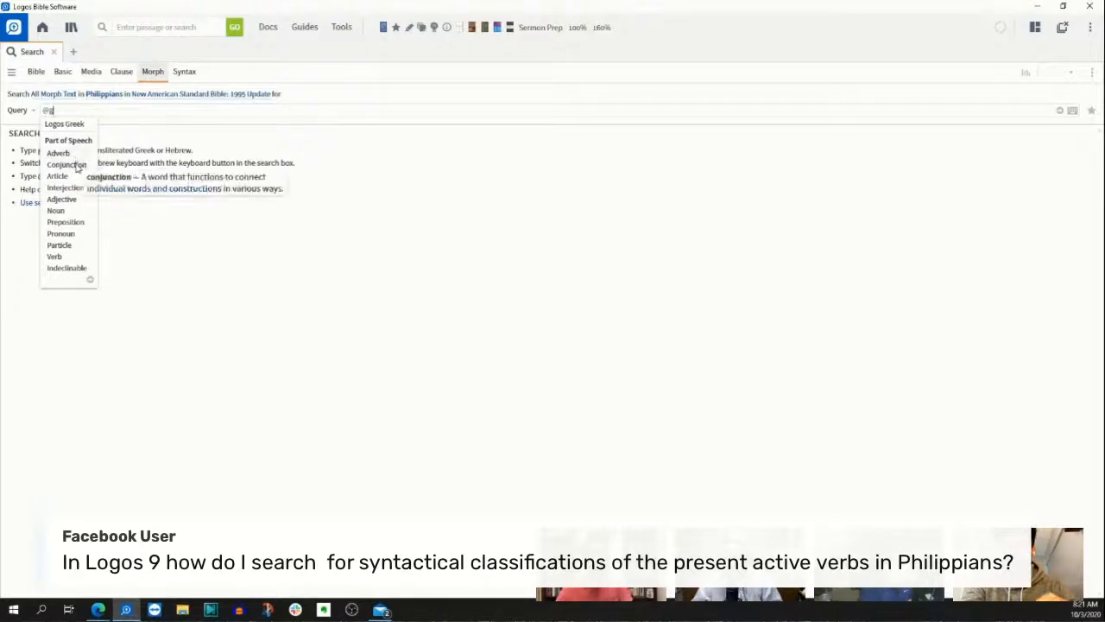
pyautogui.click(56, 256)
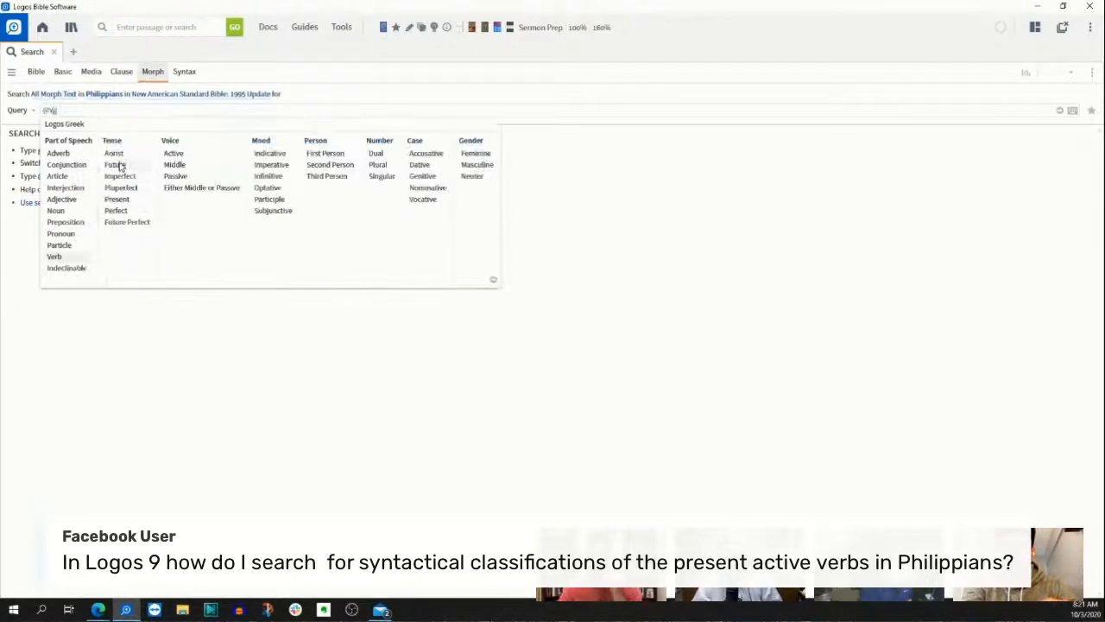
pyautogui.click(117, 199)
pyautogui.click(173, 154)
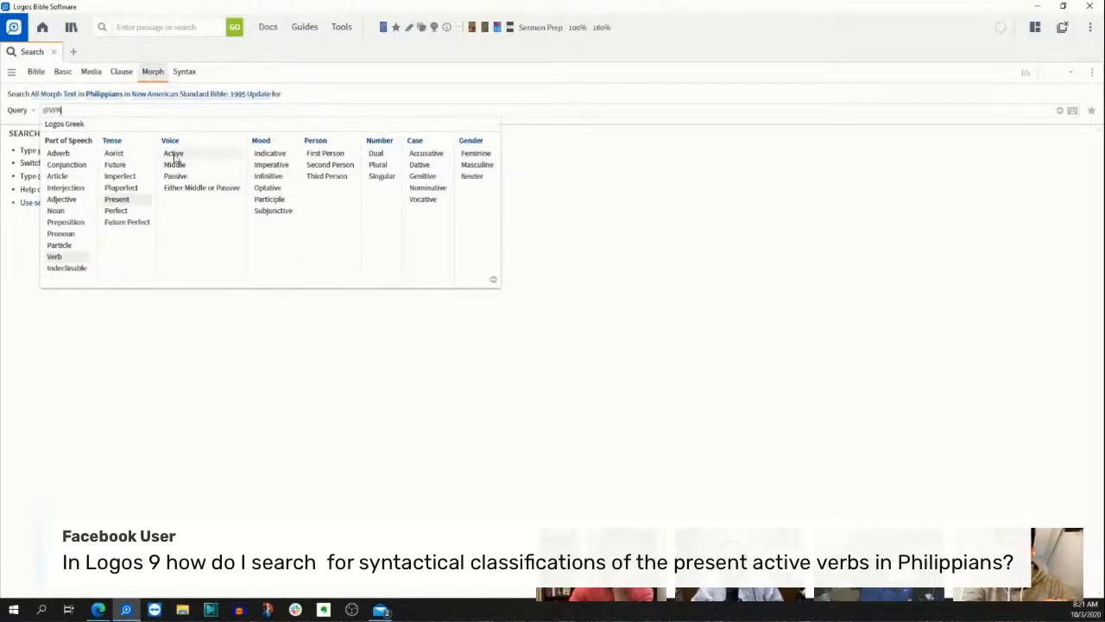
pyautogui.press('Return')
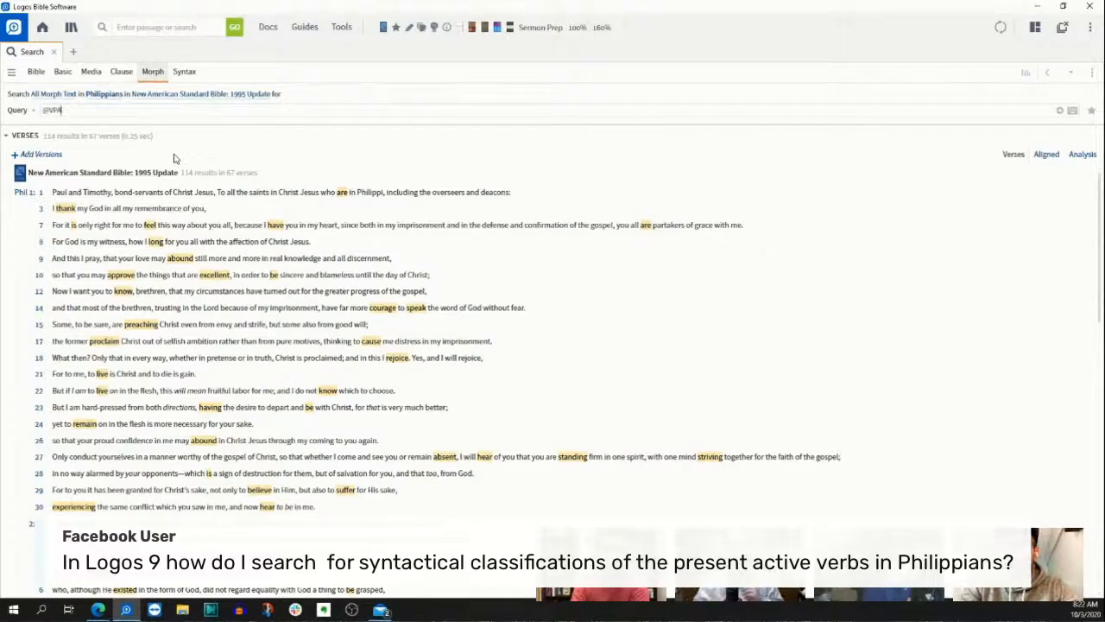
pyautogui.click(54, 53)
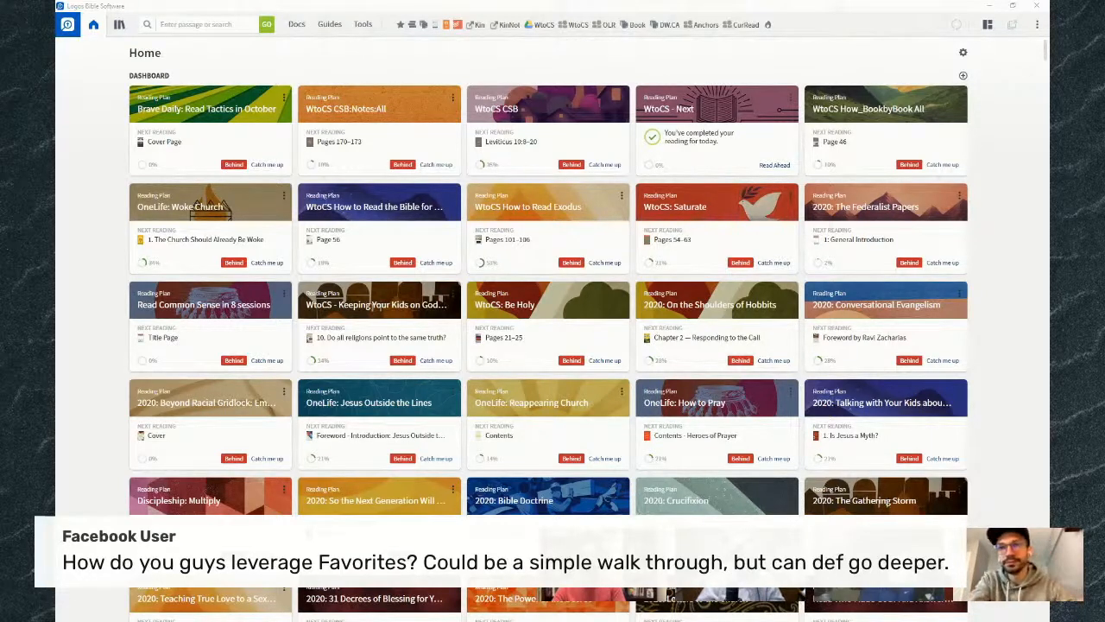
# - Examine the Favorites tool's description, the toolbar shortcuts and the Canvas tool's options for toolbar shortcuts and favorites
pyautogui.click(363, 25)
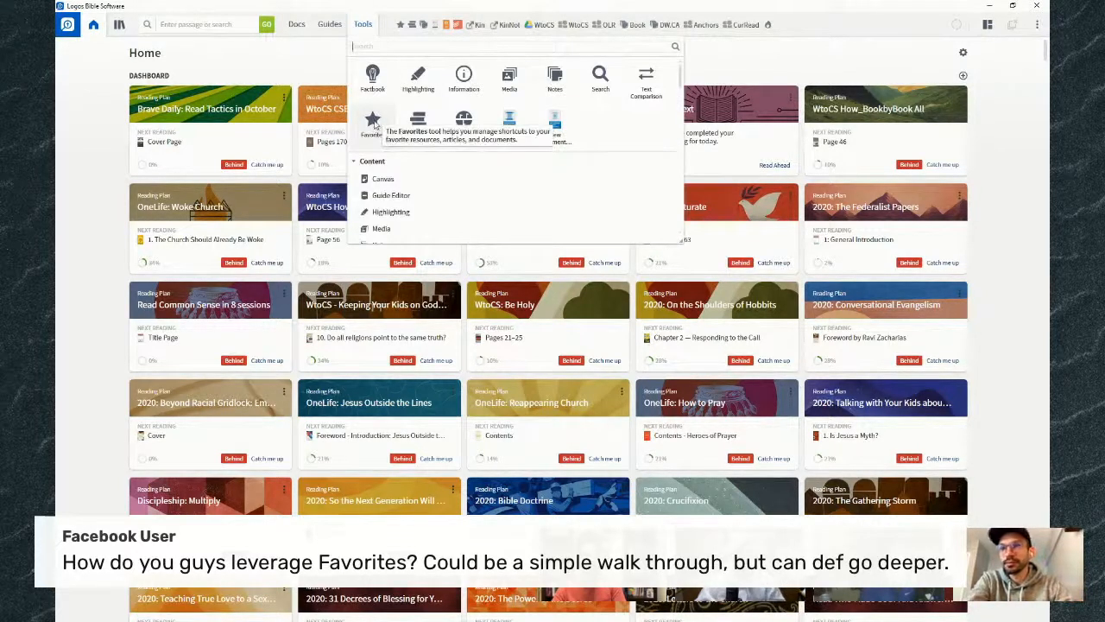
pyautogui.click(300, 54)
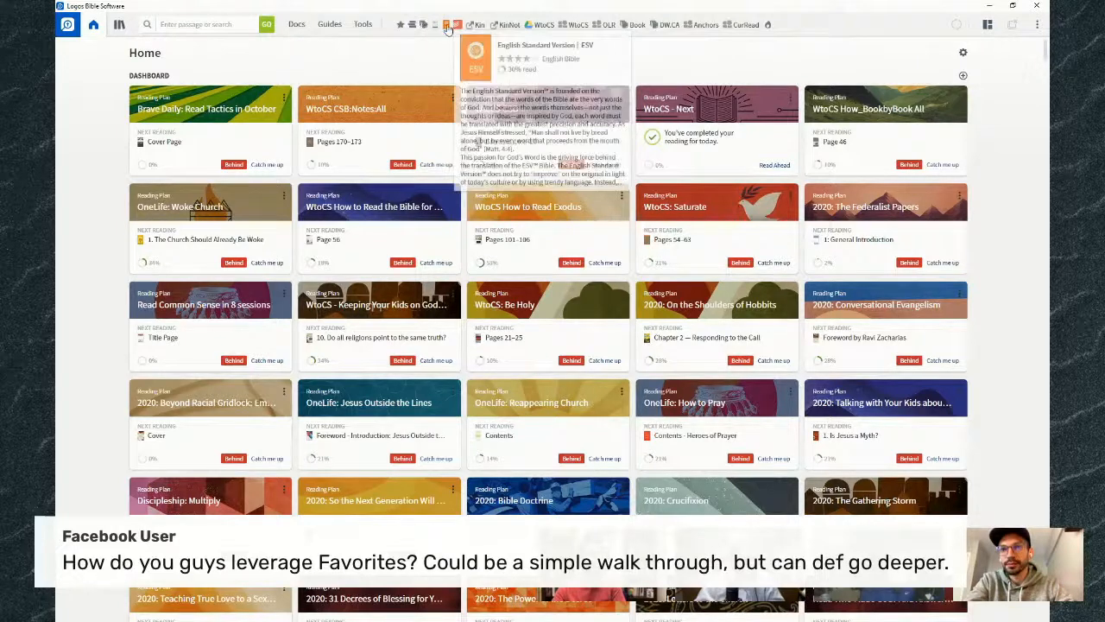
pyautogui.moveTo(437, 28)
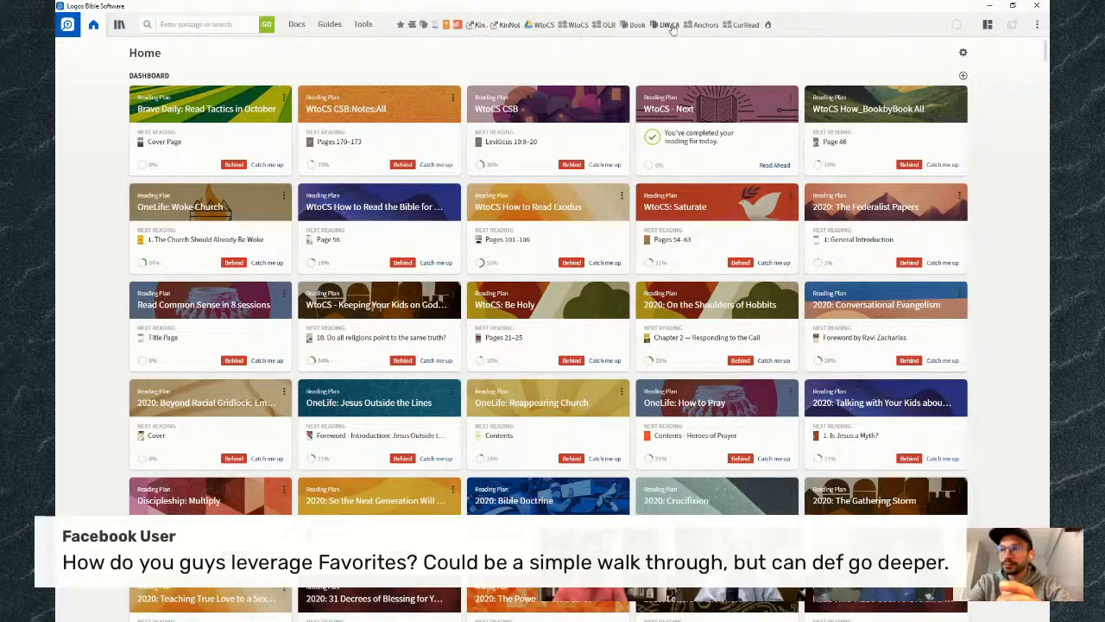
pyautogui.click(363, 25)
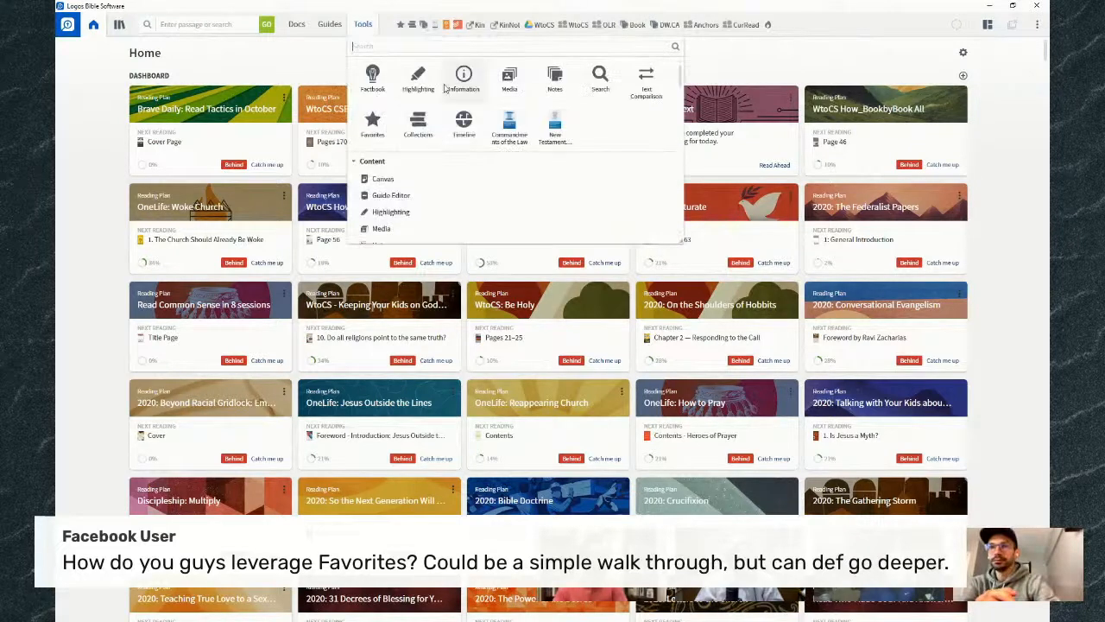
pyautogui.rightClick(387, 181)
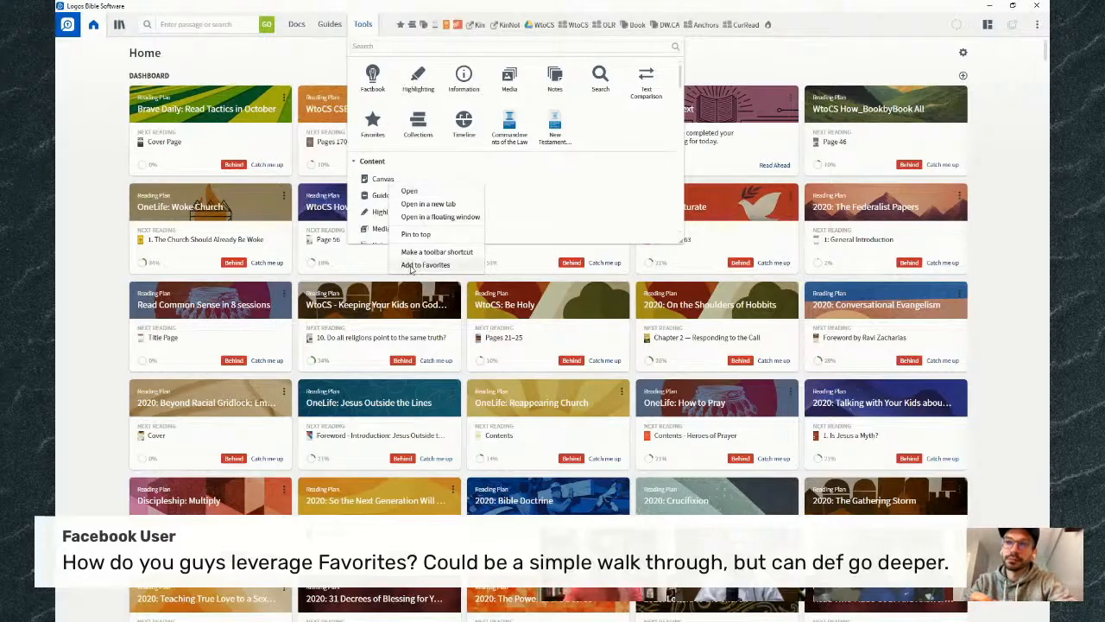
pyautogui.click(275, 61)
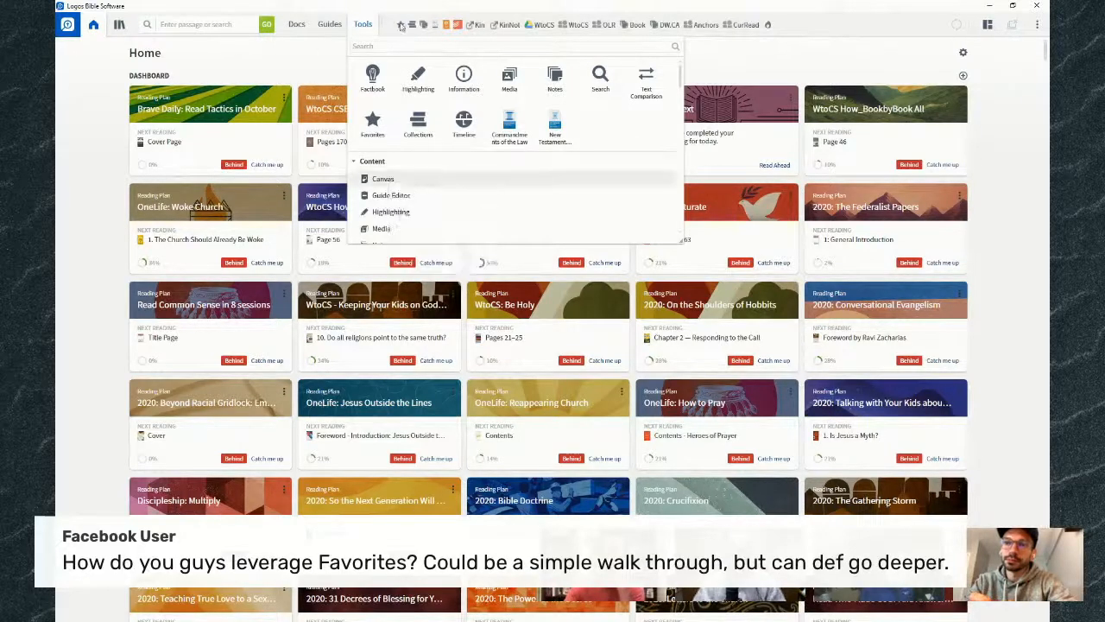
pyautogui.click(274, 61)
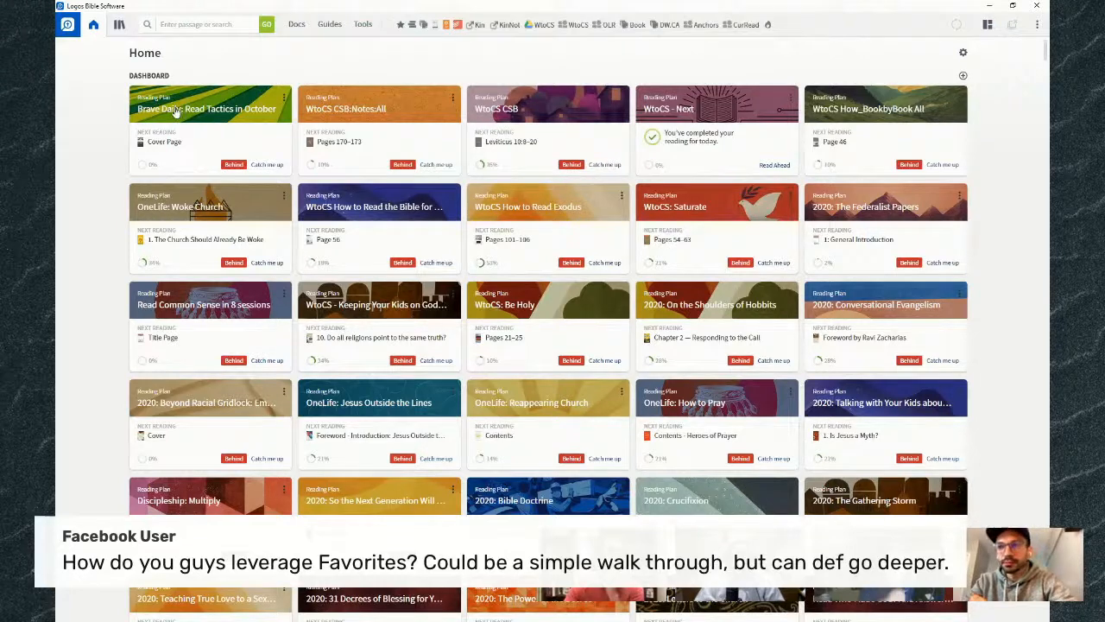
# - Open the Favorites tool and review the prayer lists stored in its Tasks folder
pyautogui.click(457, 25)
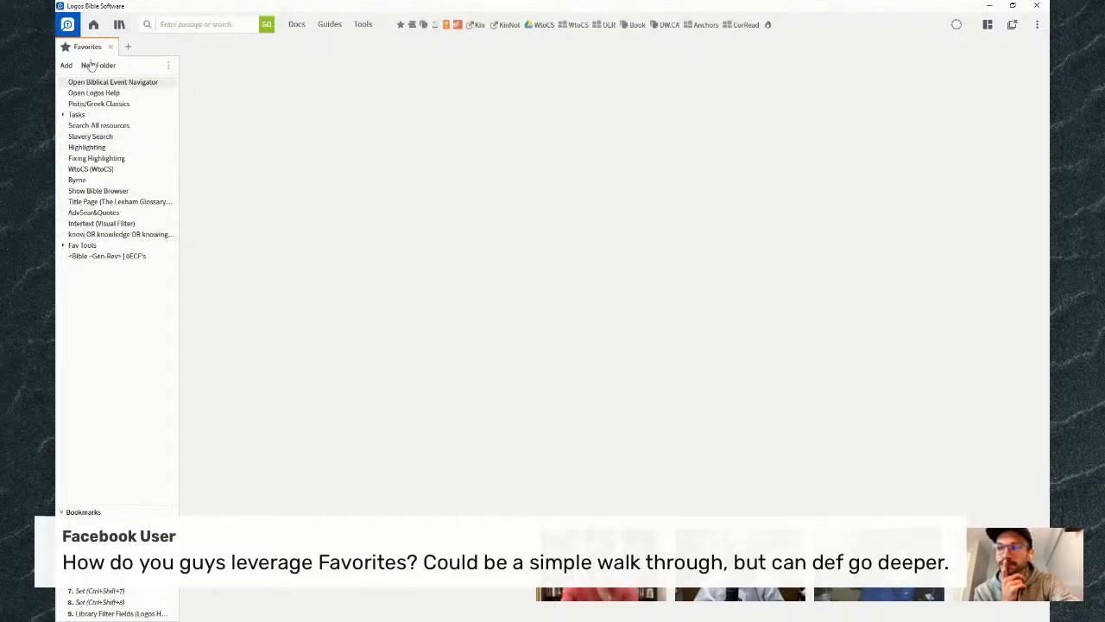
pyautogui.click(62, 115)
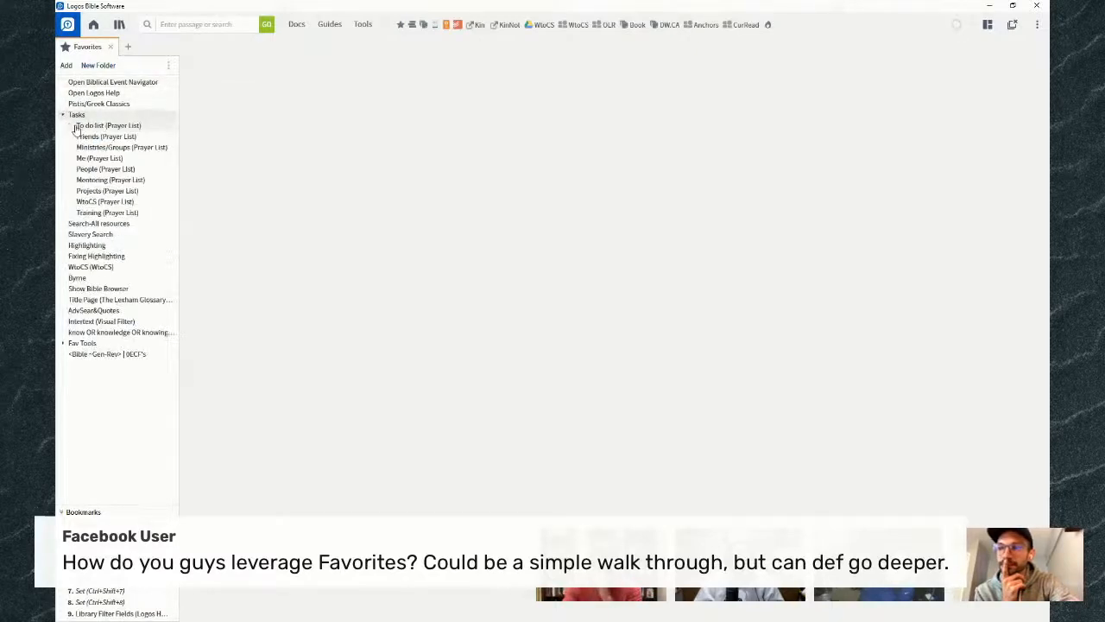
pyautogui.click(64, 116)
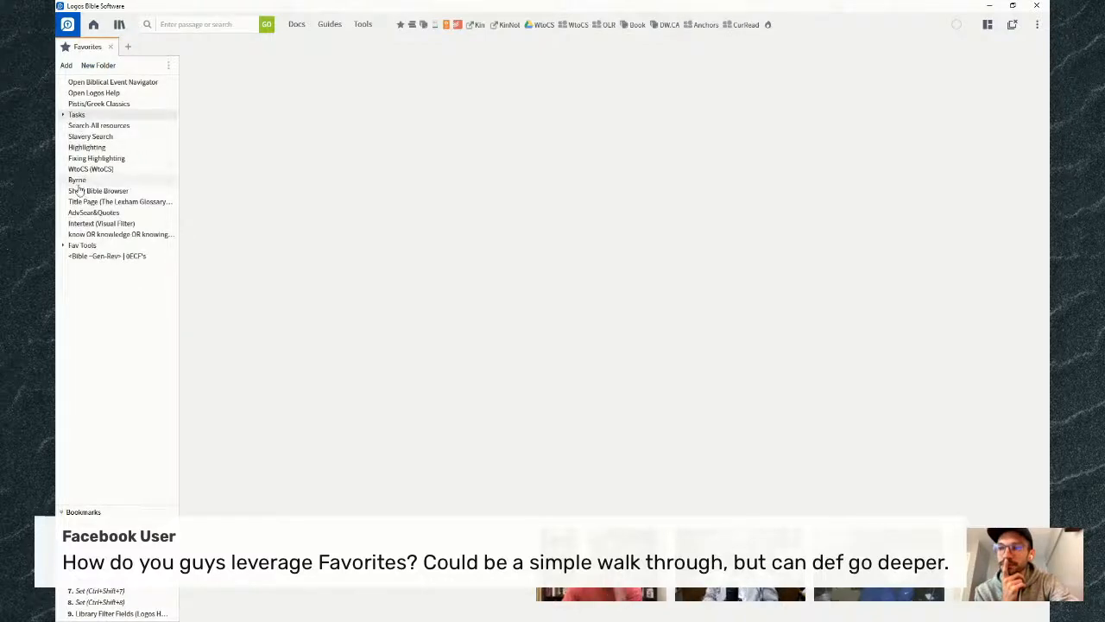
# - Launch the saved <Bible ~Gen-Rev> search from Favorites, close it, and check the Fav Tools folder
pyautogui.click(101, 258)
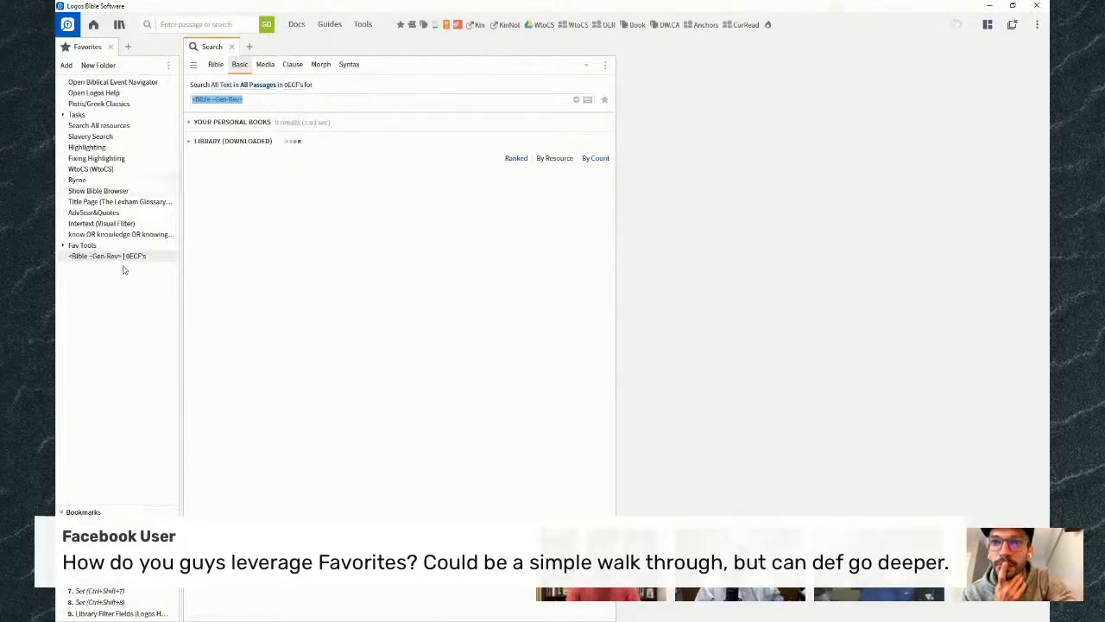
pyautogui.click(231, 47)
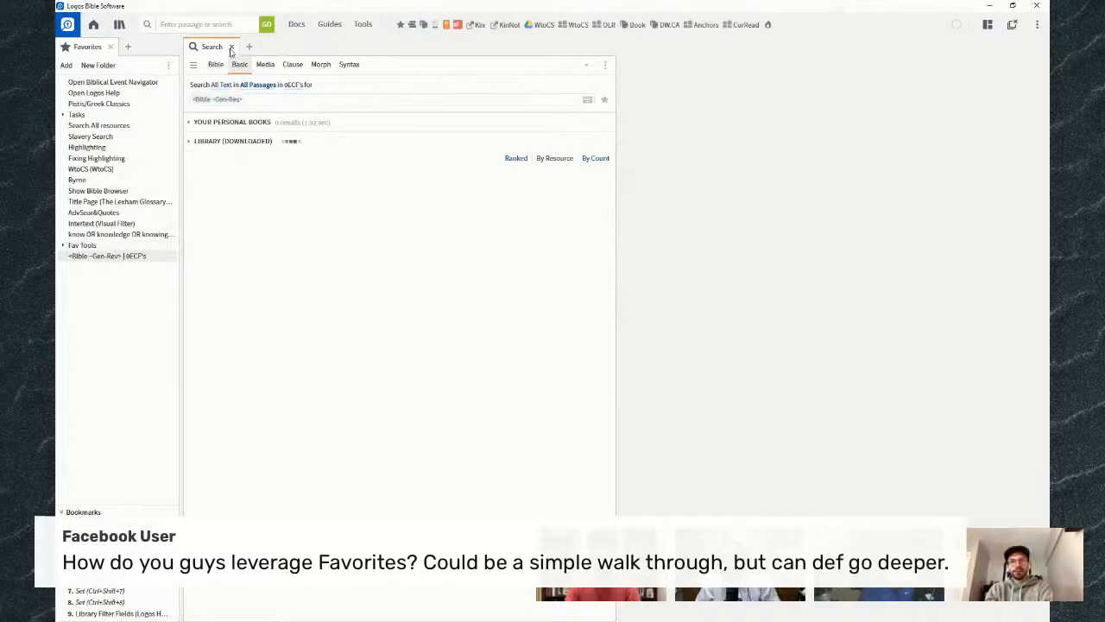
pyautogui.click(63, 247)
pyautogui.click(63, 246)
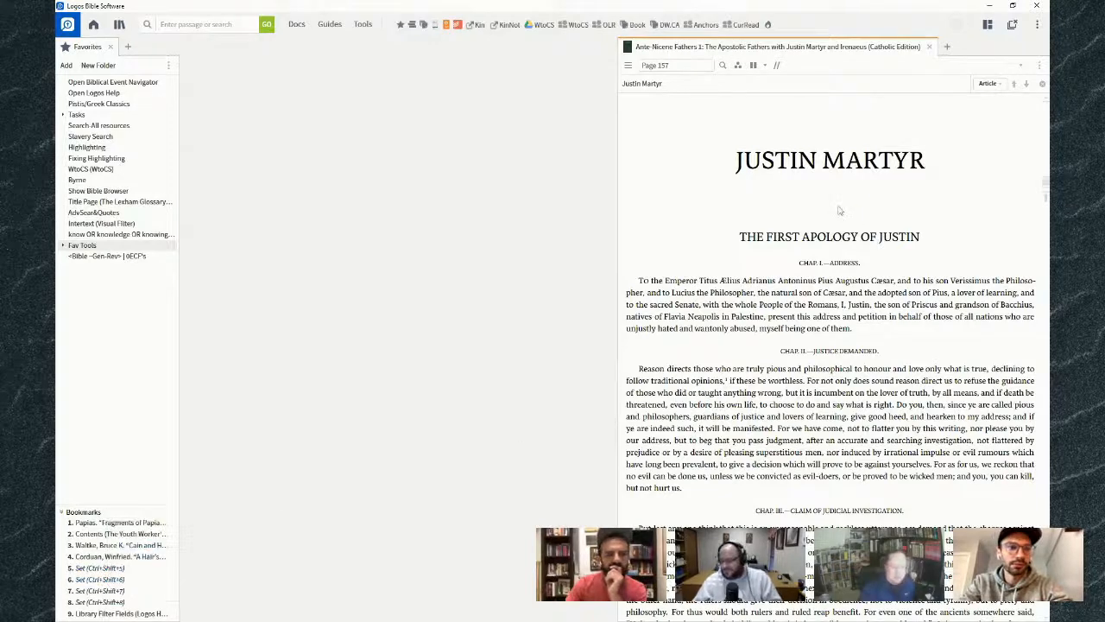
# - Jump to the first bookmark, look through The First Apology of Justin, and close the Ante-Nicene Fathers volume
pyautogui.hotkey('ctrl', '1')
pyautogui.scroll(-3, 808, 321)
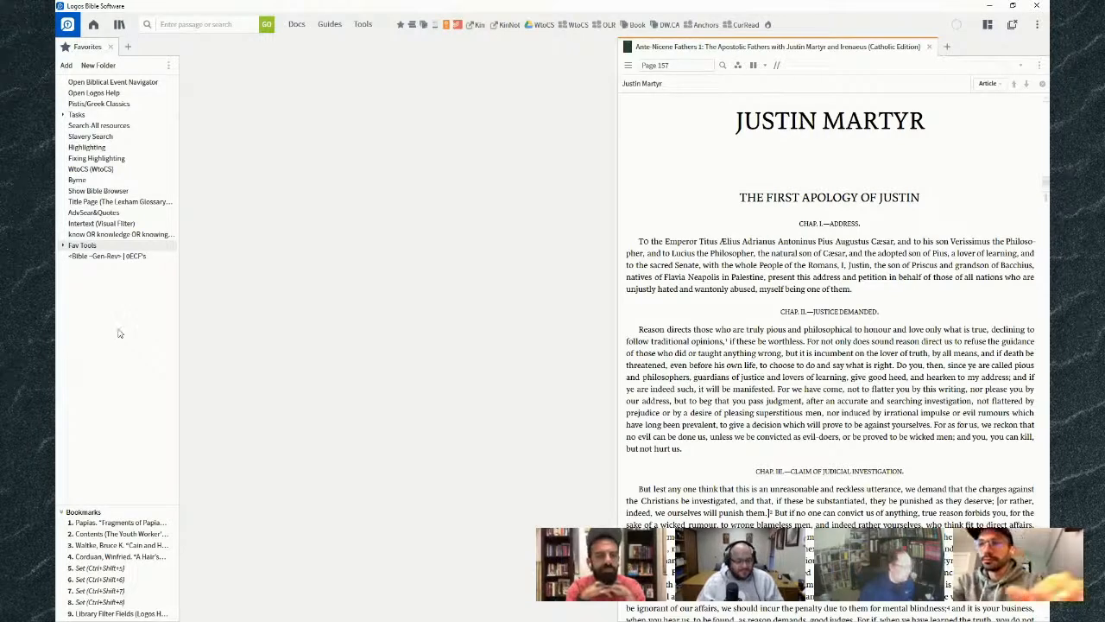
pyautogui.click(929, 47)
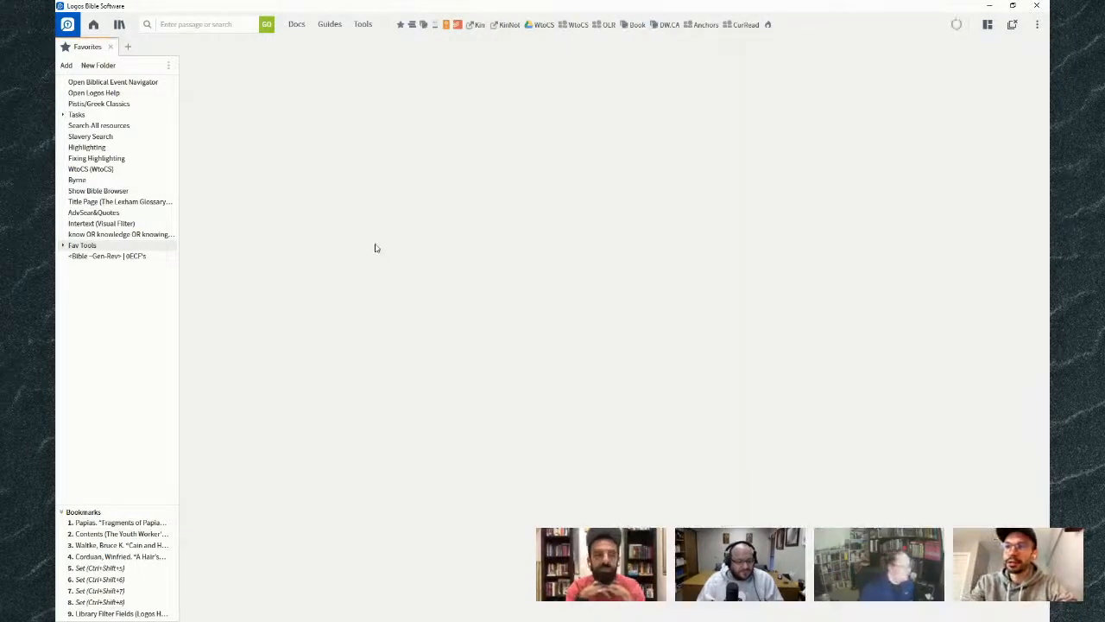